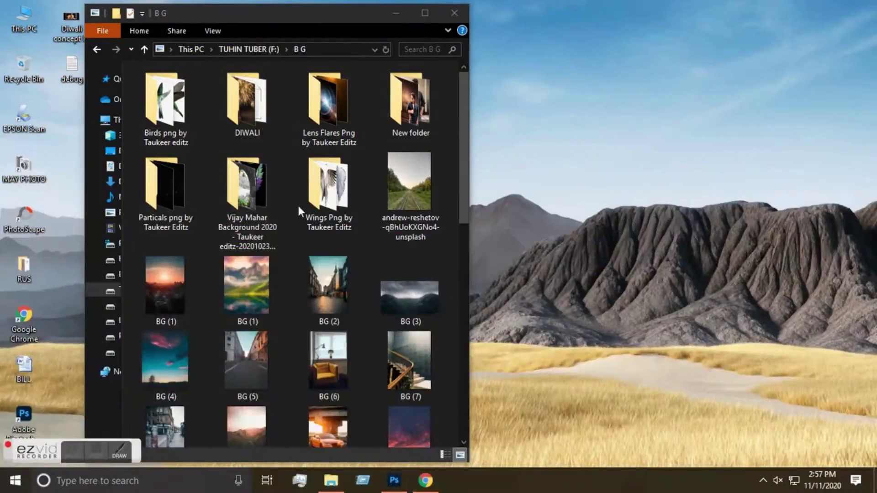
# Bring File Explorer forward and open the New folder in Downloads › HD
pyautogui.rightClick(532, 154)
pyautogui.click(579, 210)
pyautogui.click(336, 184)
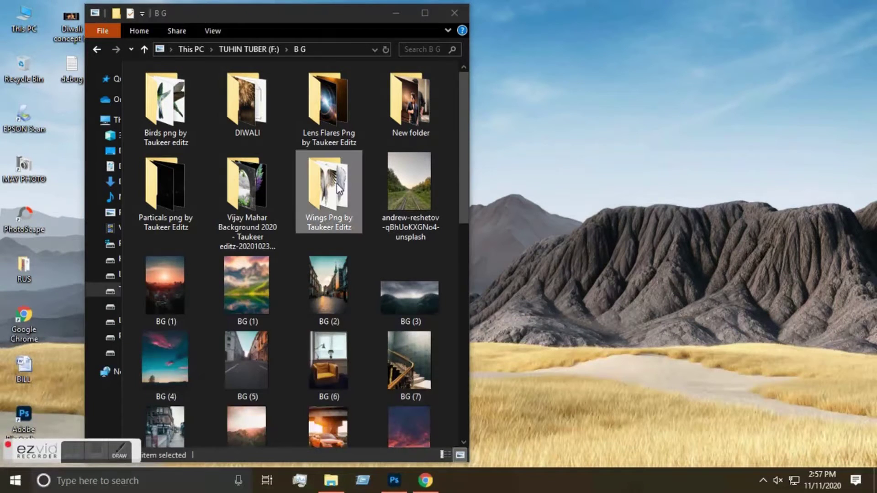
pyautogui.click(111, 181)
pyautogui.doubleClick(270, 103)
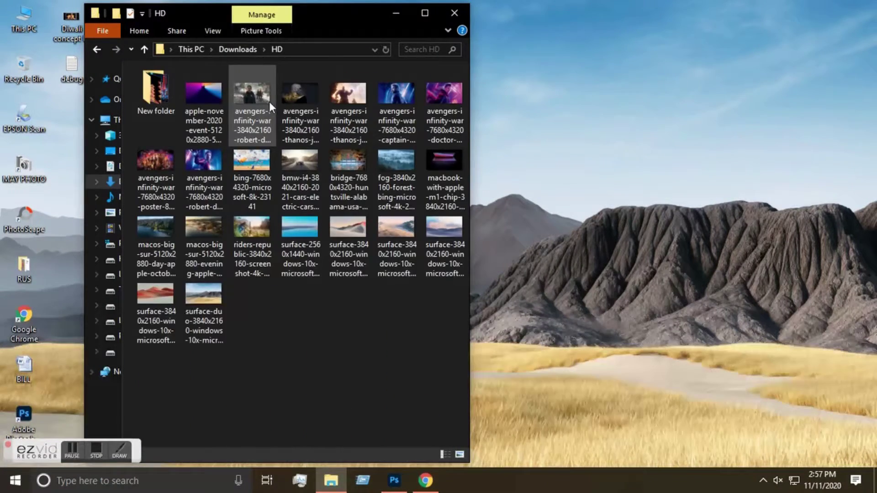
pyautogui.doubleClick(143, 94)
# Refresh the folder and drag the john-t unsplash forest temple photo into Photoshop
pyautogui.rightClick(405, 375)
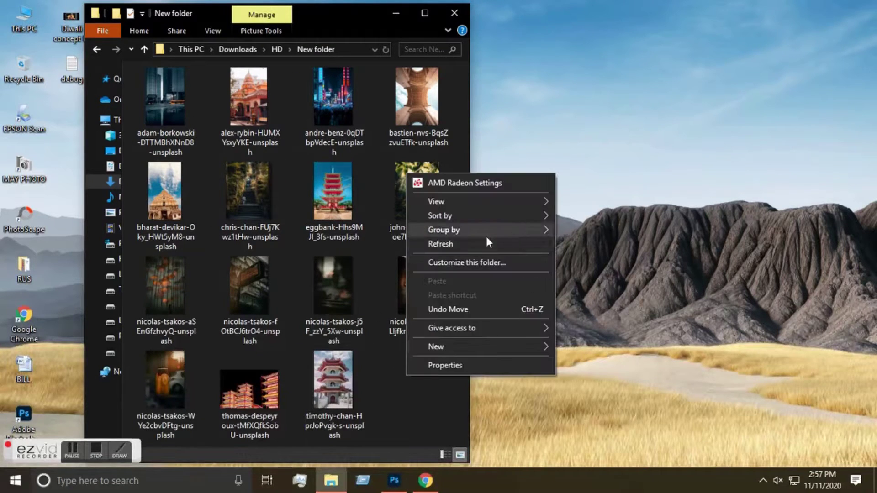
pyautogui.click(460, 244)
pyautogui.moveTo(423, 191)
pyautogui.mouseDown()
pyautogui.moveTo(418, 316)
pyautogui.moveTo(383, 297)
pyautogui.mouseUp()
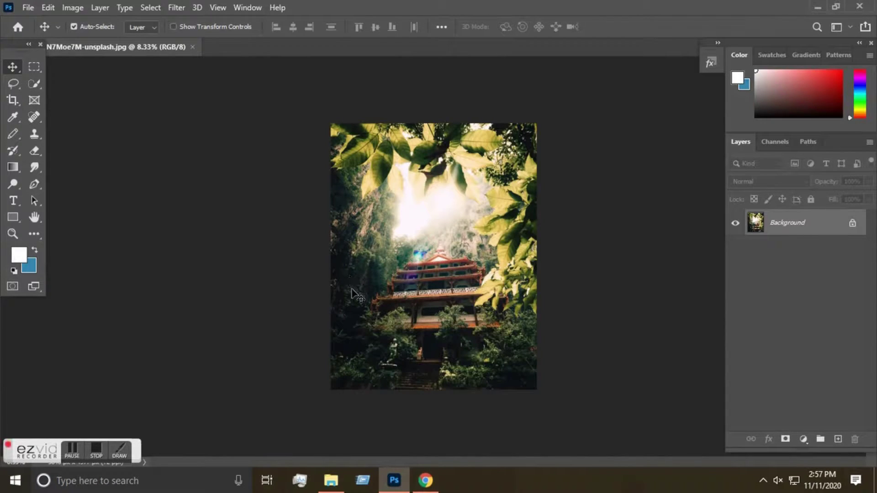
# Unlock the Background layer into Layer 0, then browse the Image and Filter menus
pyautogui.click(853, 225)
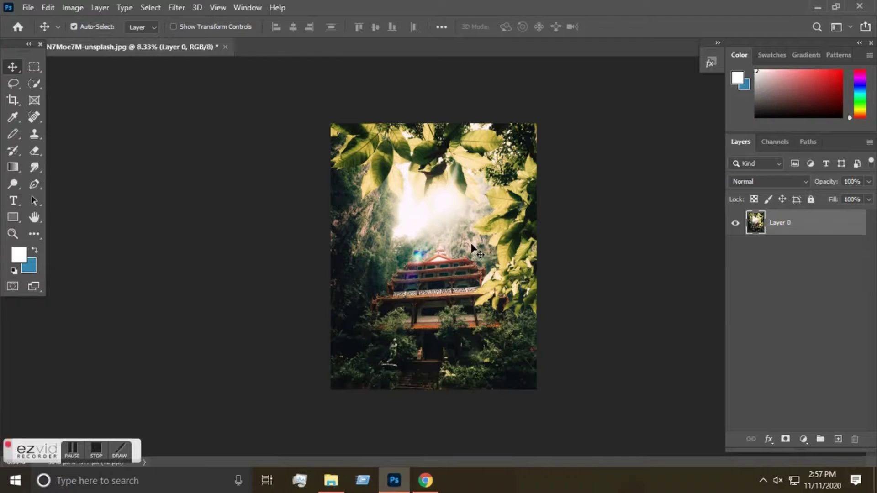
pyautogui.click(67, 8)
pyautogui.moveTo(125, 40)
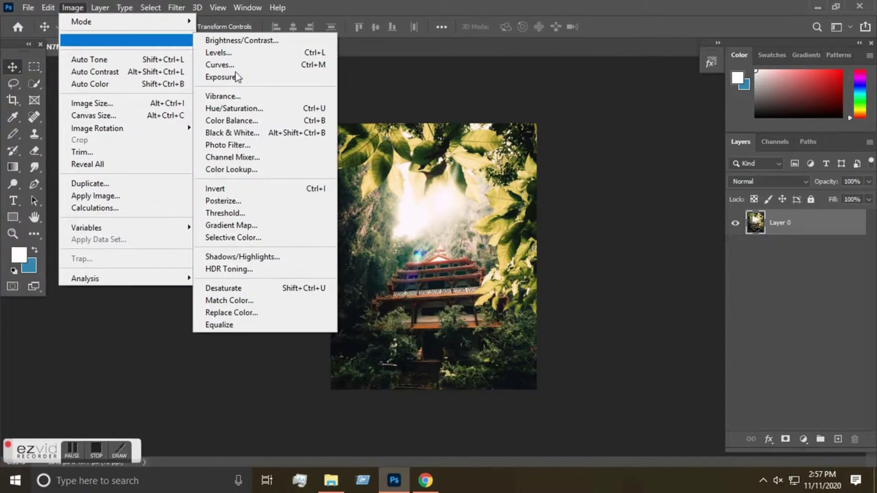
pyautogui.click(117, 8)
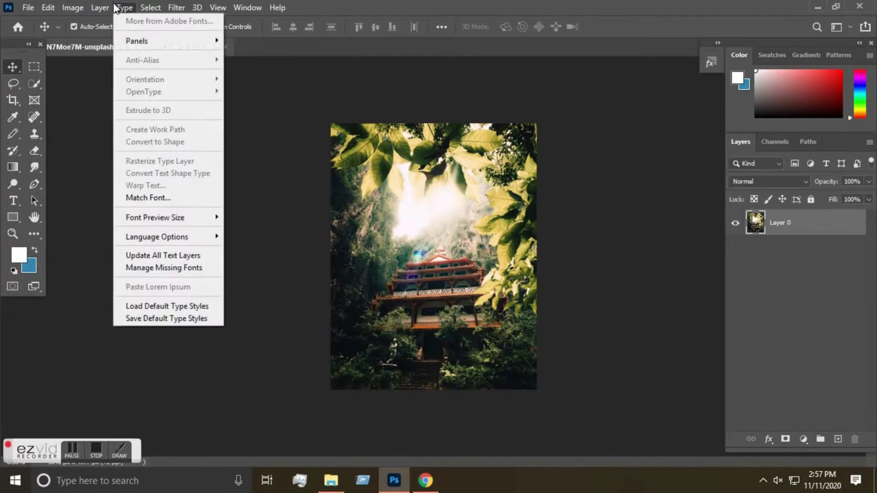
pyautogui.click(17, 72)
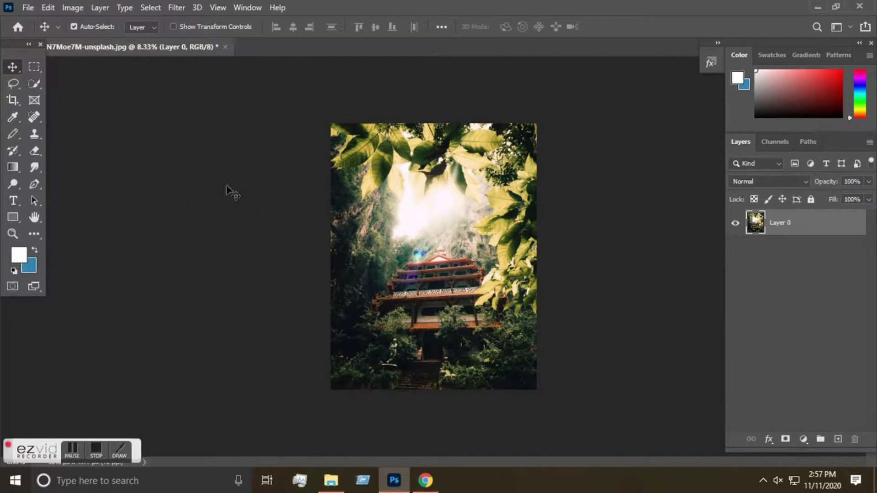
pyautogui.click(183, 9)
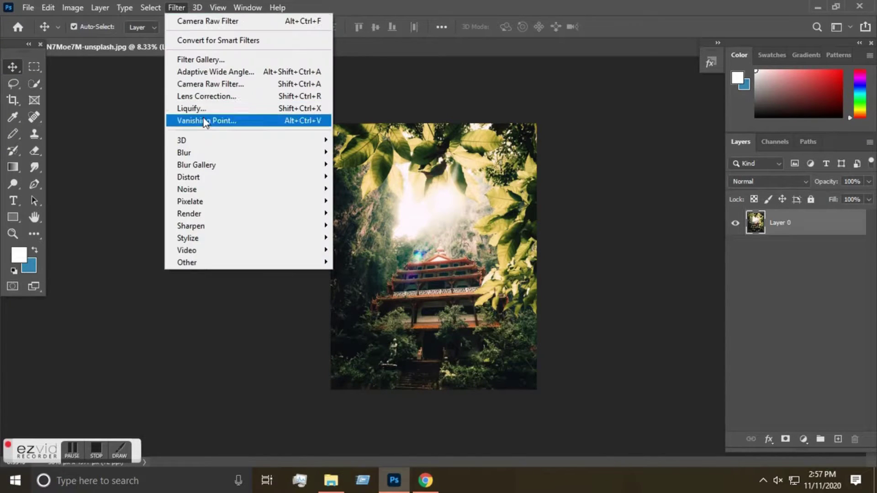
pyautogui.moveTo(184, 152)
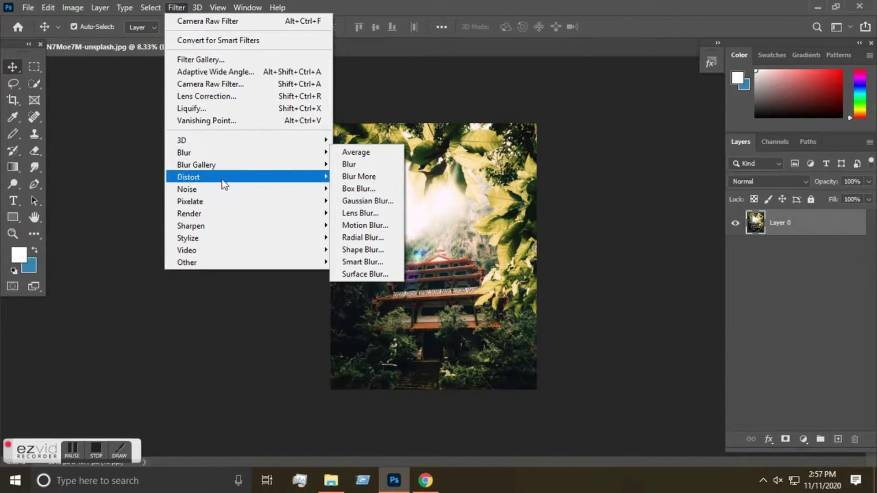
# Apply a Lens Blur to Layer 0 with its radius raised to about 43
pyautogui.click(374, 213)
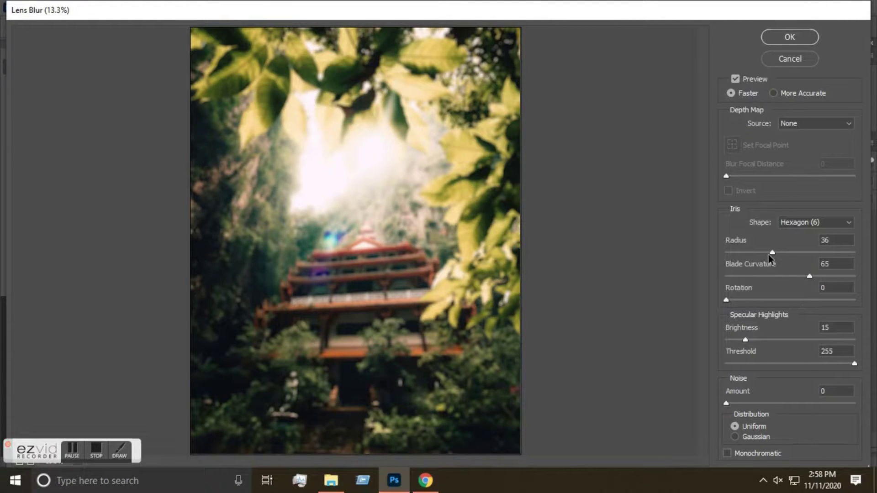
pyautogui.moveTo(772, 253); pyautogui.dragTo(779, 252)
pyautogui.moveTo(779, 253); pyautogui.dragTo(782, 253)
pyautogui.click(792, 40)
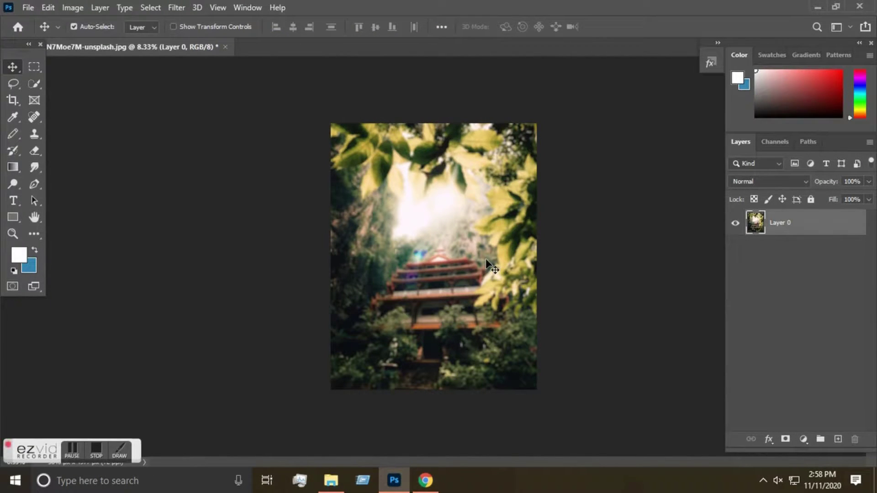
# Run the Windows command launcher twice, then zoom in and out on the blurred photo
pyautogui.press('super+r')
pyautogui.press('Return')
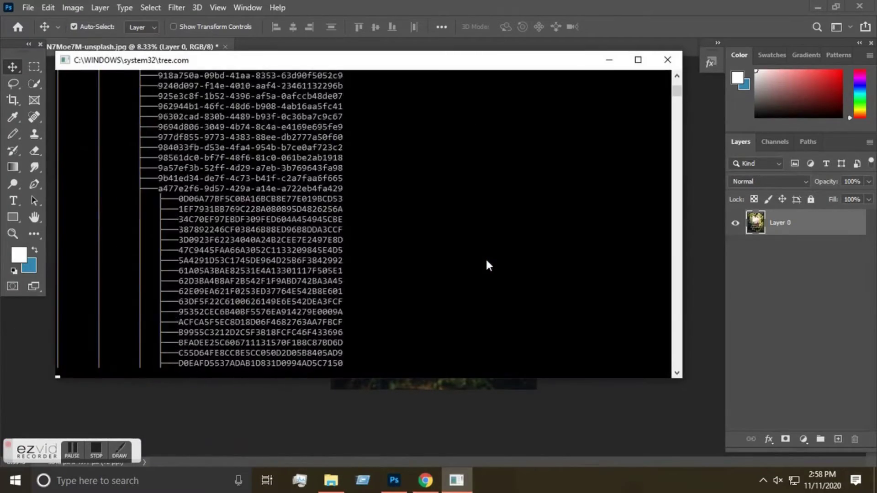
pyautogui.press('super+r')
pyautogui.press('Return')
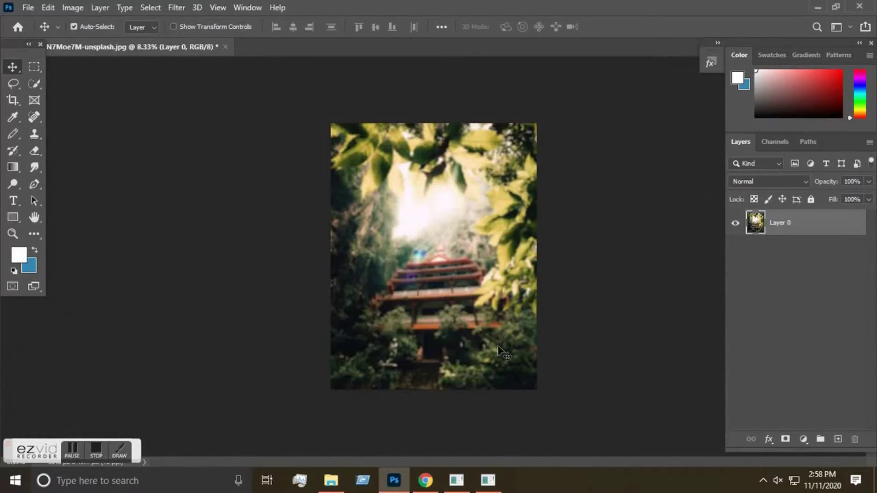
pyautogui.keyDown('ctrl'); pyautogui.click(465, 207); pyautogui.keyUp('ctrl')
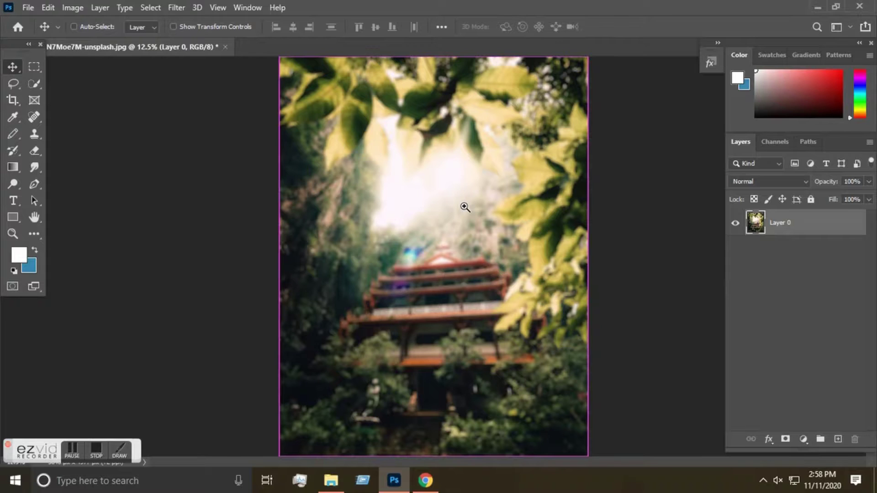
pyautogui.keyDown('alt'); pyautogui.click(437, 211); pyautogui.keyUp('alt')
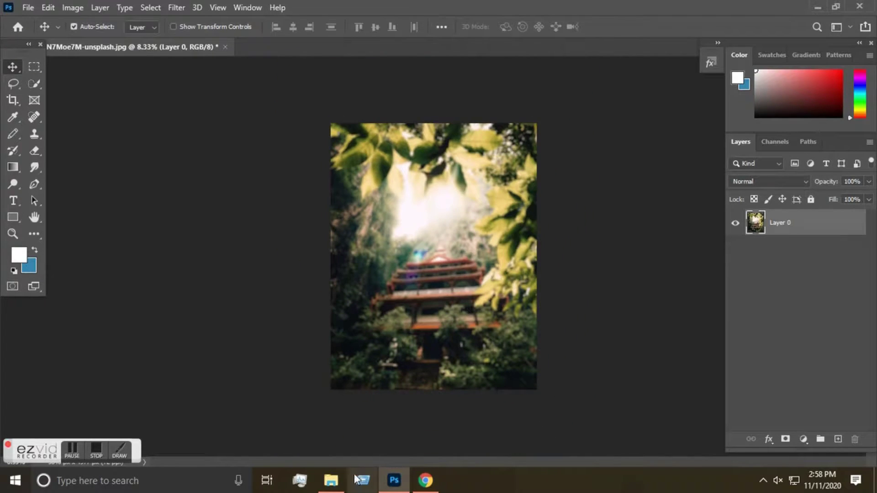
# Open File Explorer at This PC and bring it back over Photoshop
pyautogui.click(337, 484)
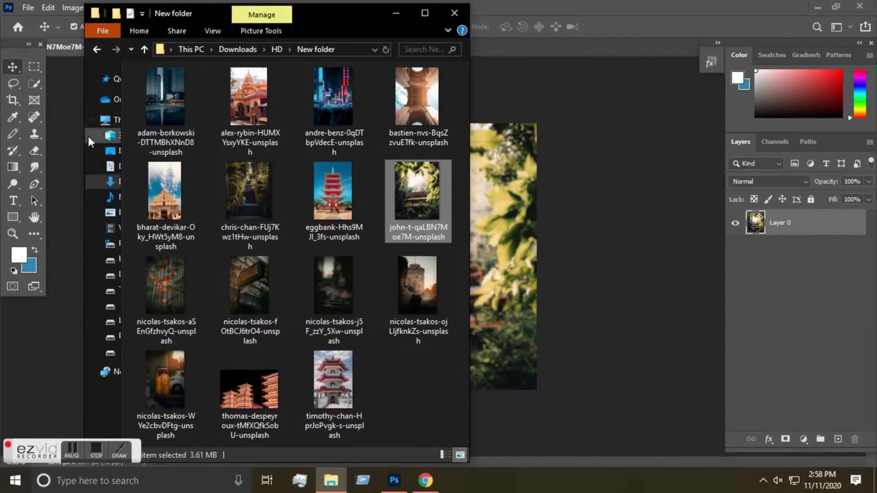
pyautogui.moveTo(123, 120)
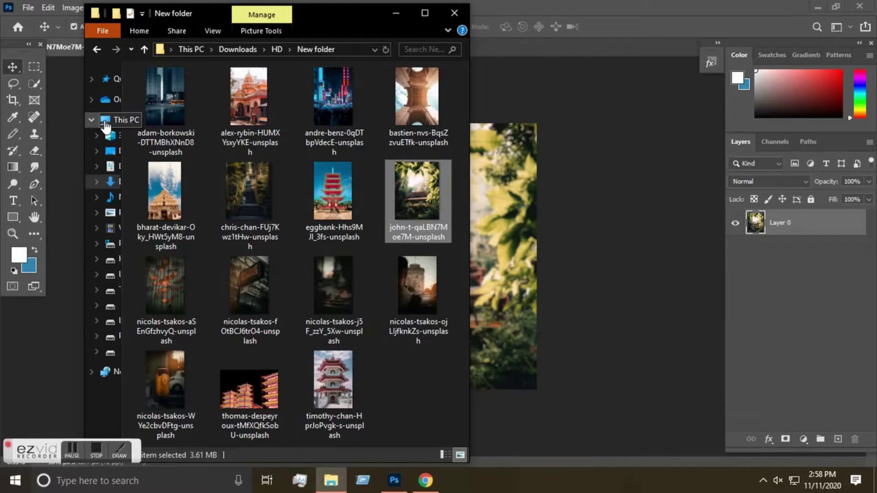
pyautogui.click(105, 121)
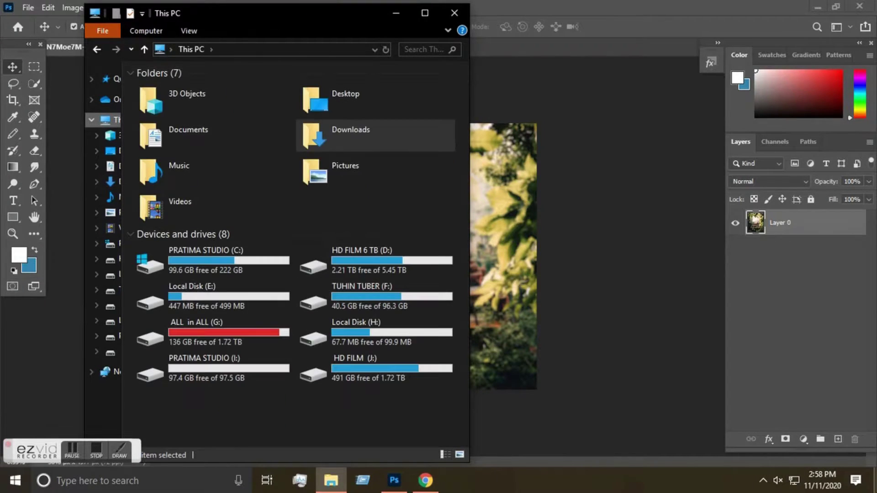
pyautogui.click(875, 480)
pyautogui.press('super+d')
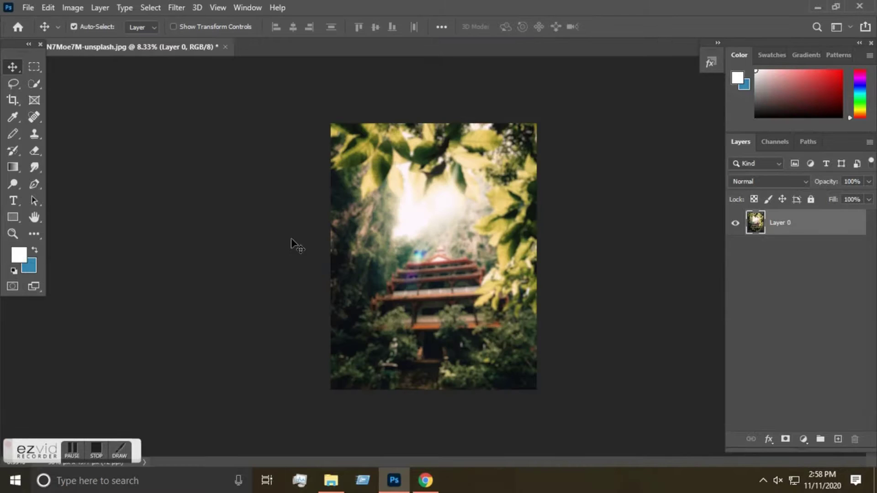
pyautogui.click(340, 482)
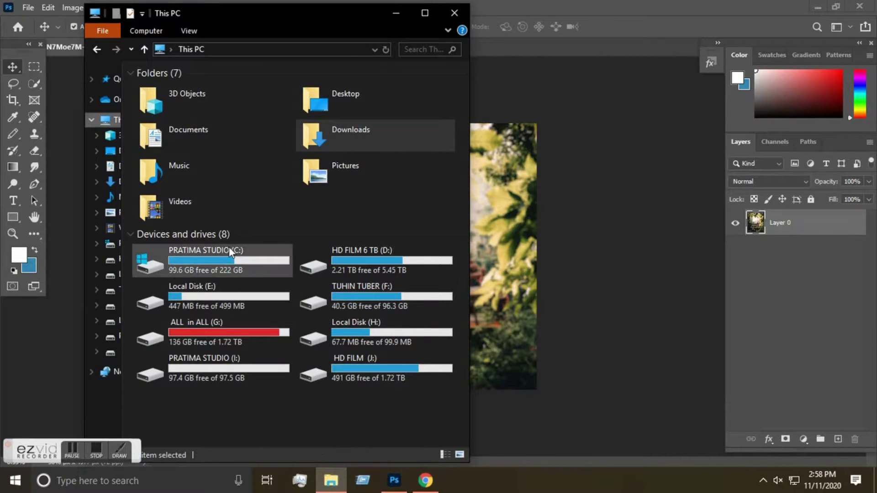
pyautogui.doubleClick(367, 288)
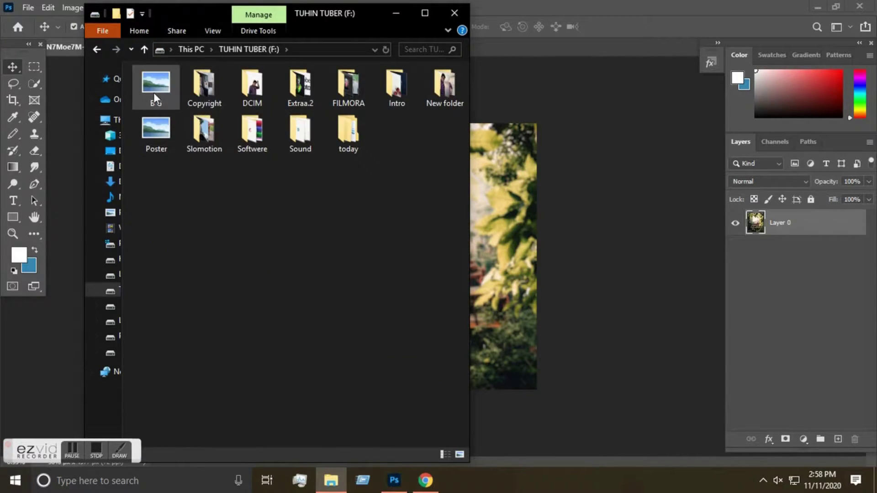
pyautogui.doubleClick(243, 85)
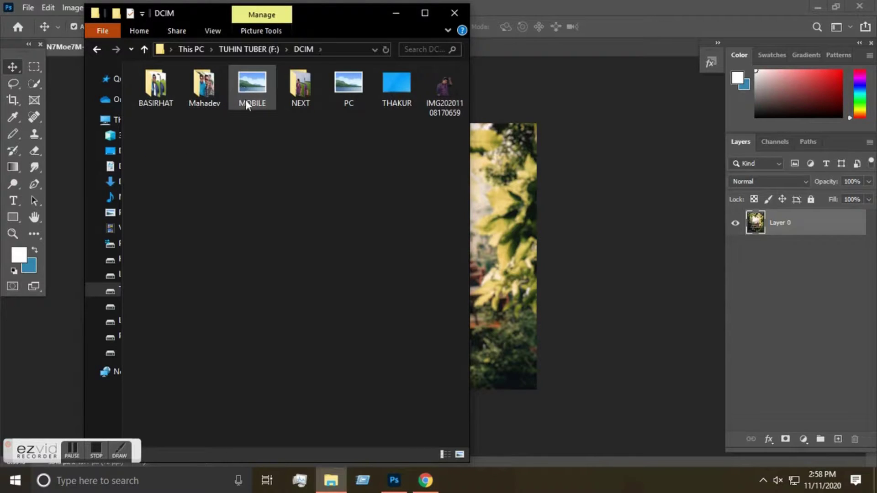
pyautogui.rightClick(307, 181)
pyautogui.click(350, 251)
pyautogui.rightClick(281, 178)
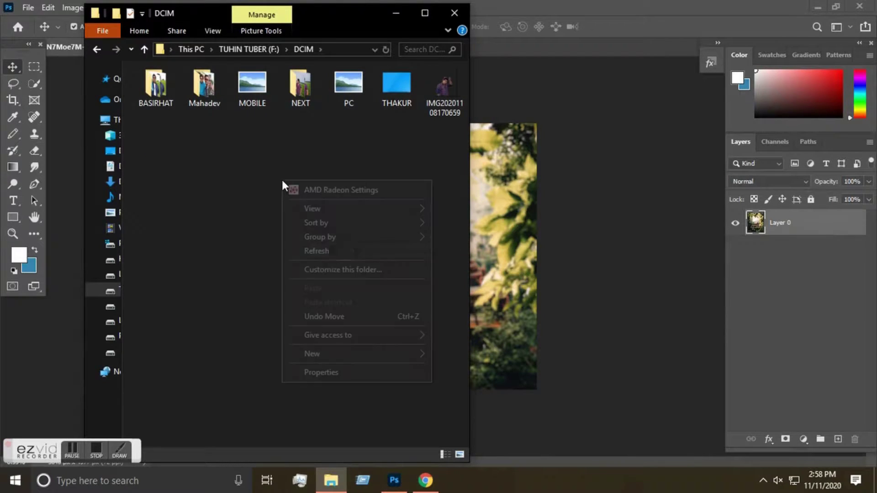
pyautogui.click(327, 251)
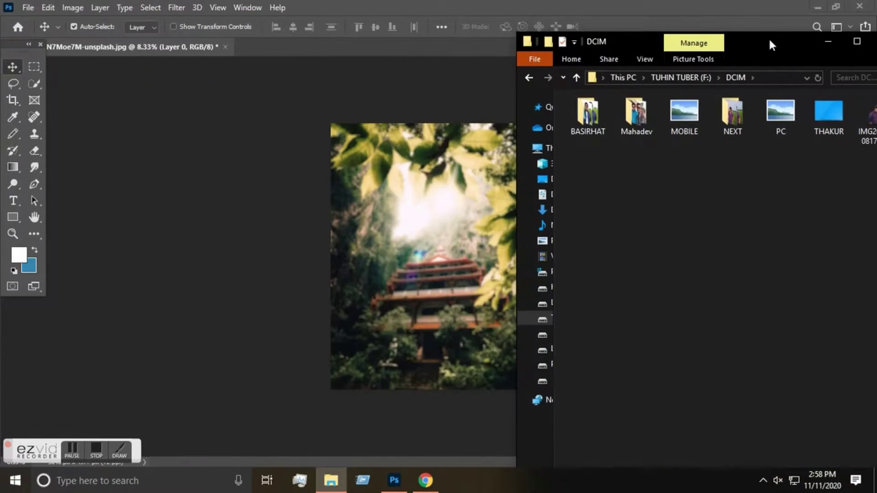
# Drag the portrait PNG from DCIM into the photo document as a new layer
pyautogui.moveTo(338, 18); pyautogui.dragTo(715, 58)
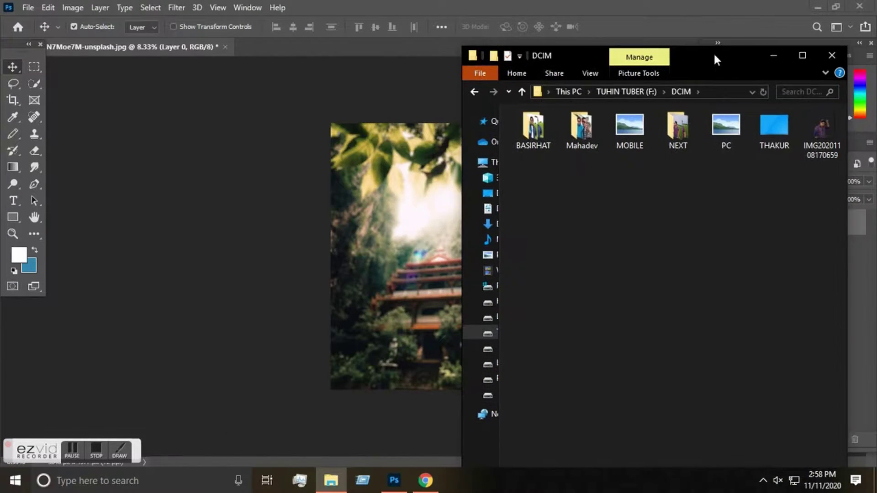
pyautogui.moveTo(816, 121); pyautogui.dragTo(415, 251)
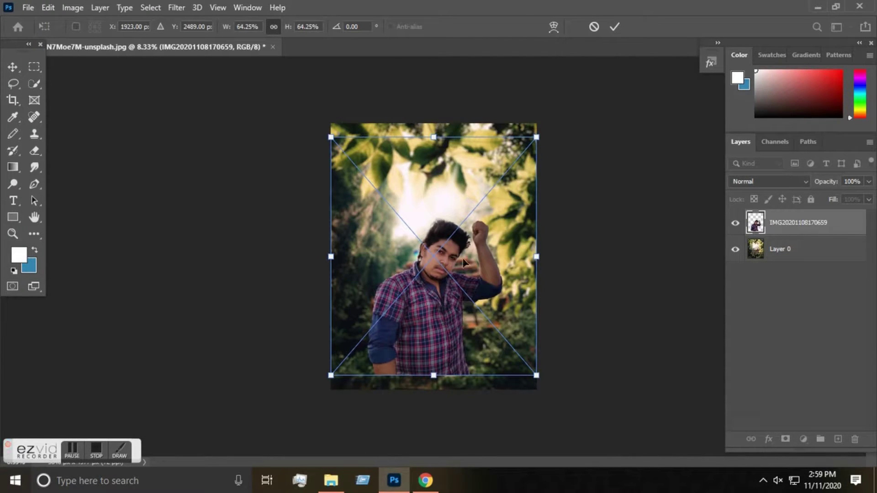
pyautogui.moveTo(463, 262); pyautogui.dragTo(453, 259)
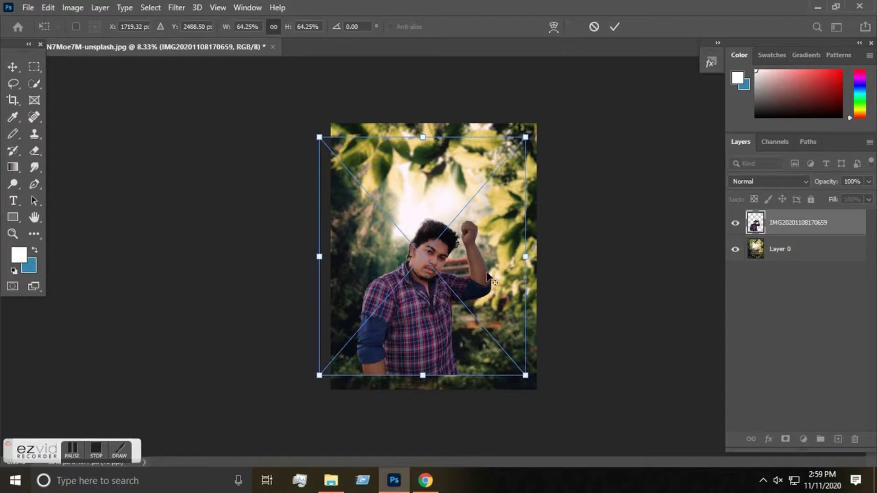
# Scale the portrait to about 77% and position it lower over the leafy background
pyautogui.moveTo(524, 376); pyautogui.dragTo(540, 394)
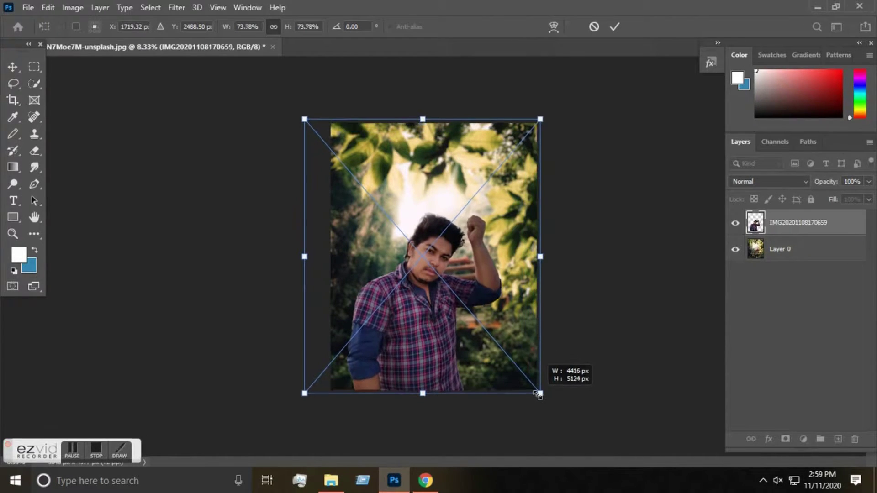
pyautogui.moveTo(300, 115); pyautogui.dragTo(291, 104)
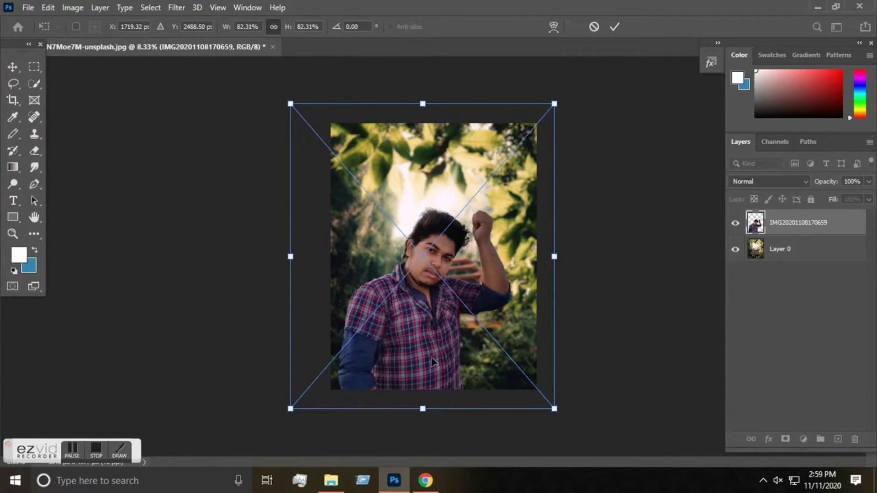
pyautogui.moveTo(433, 363); pyautogui.dragTo(428, 342)
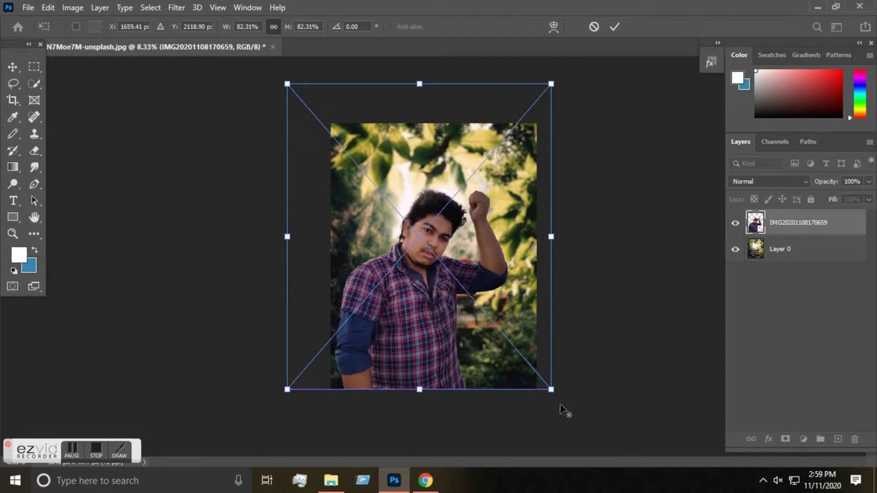
pyautogui.moveTo(551, 389); pyautogui.dragTo(542, 379)
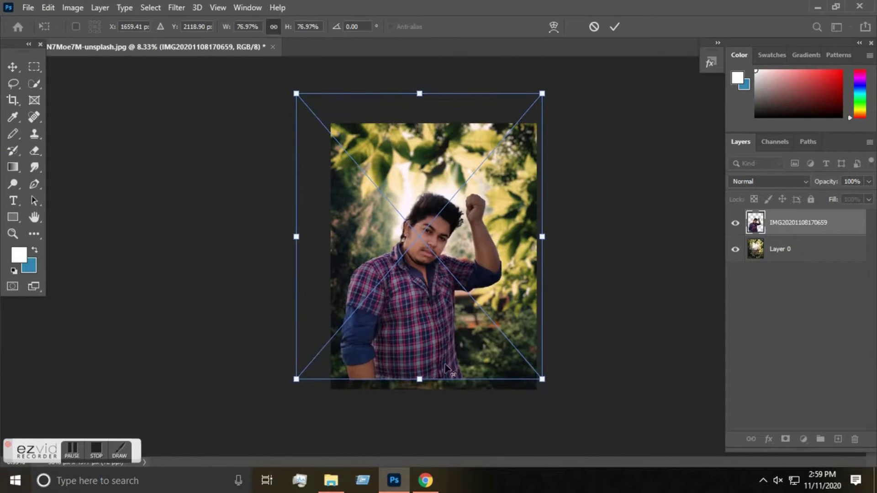
pyautogui.moveTo(445, 368); pyautogui.dragTo(448, 364)
# Flip the portrait horizontally, recentre it, and commit the transform
pyautogui.rightClick(451, 316)
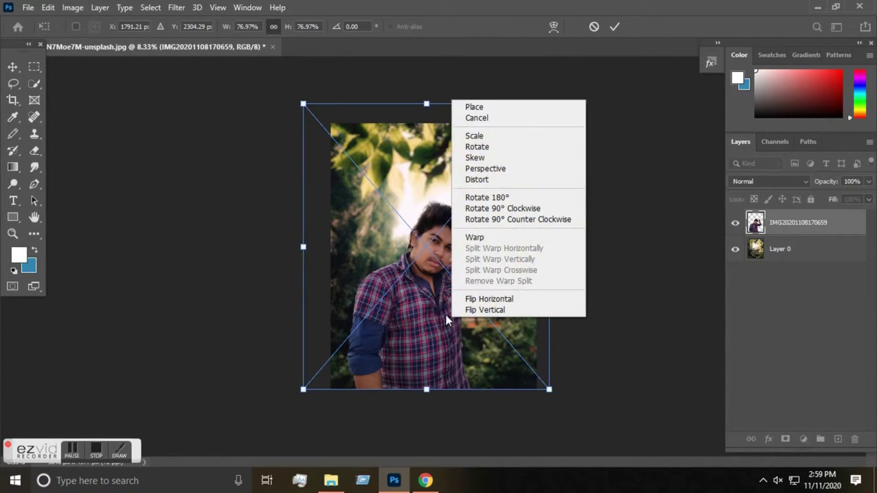
pyautogui.click(471, 305)
pyautogui.moveTo(442, 327); pyautogui.dragTo(462, 327)
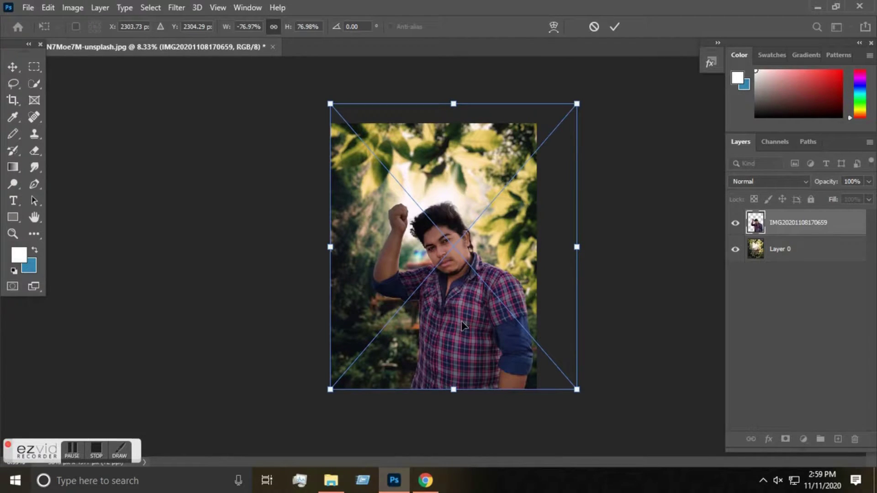
pyautogui.moveTo(462, 325); pyautogui.dragTo(451, 324)
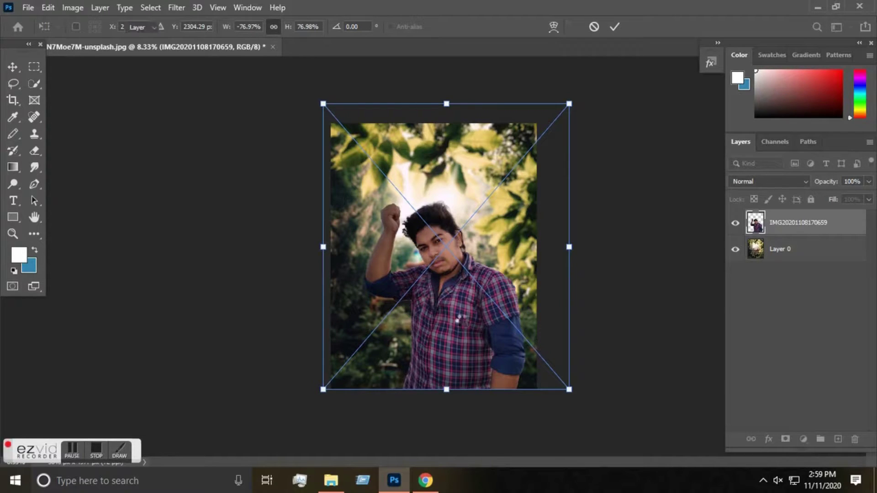
pyautogui.press('Return')
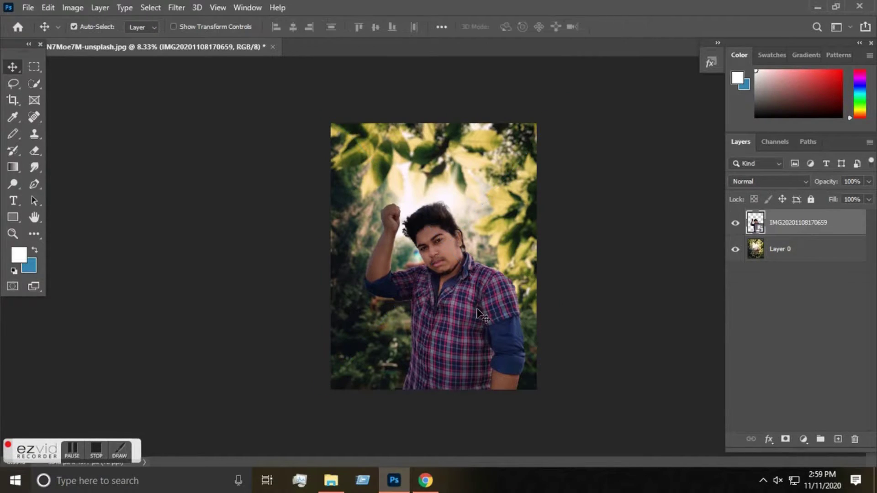
# Rotate the portrait slightly (178.61°) with Ctrl+T and commit
pyautogui.keyDown('ctrl'); pyautogui.click(450, 269); pyautogui.keyUp('ctrl')
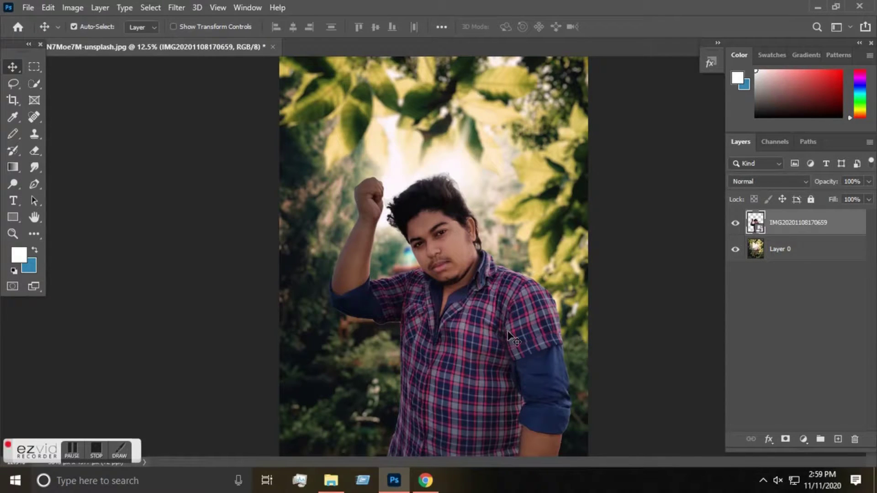
pyautogui.press('ctrl')
pyautogui.hotkey('ctrl', 't')
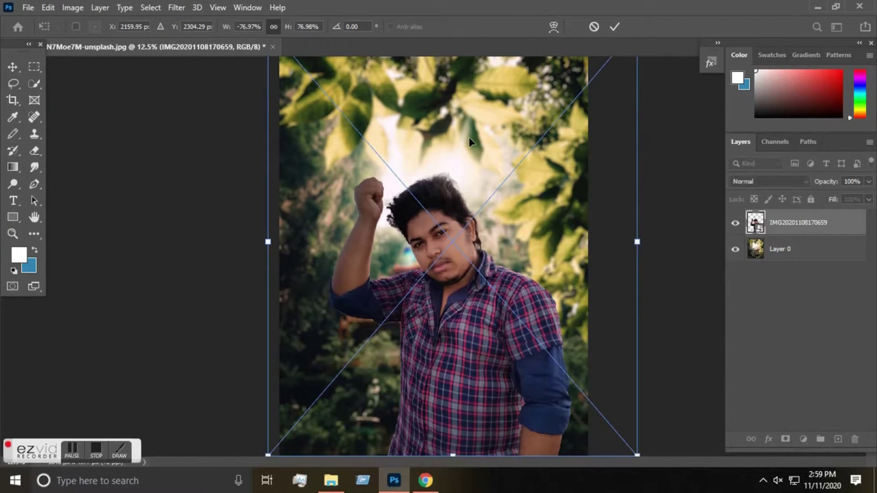
pyautogui.hotkey('ctrl', '-')
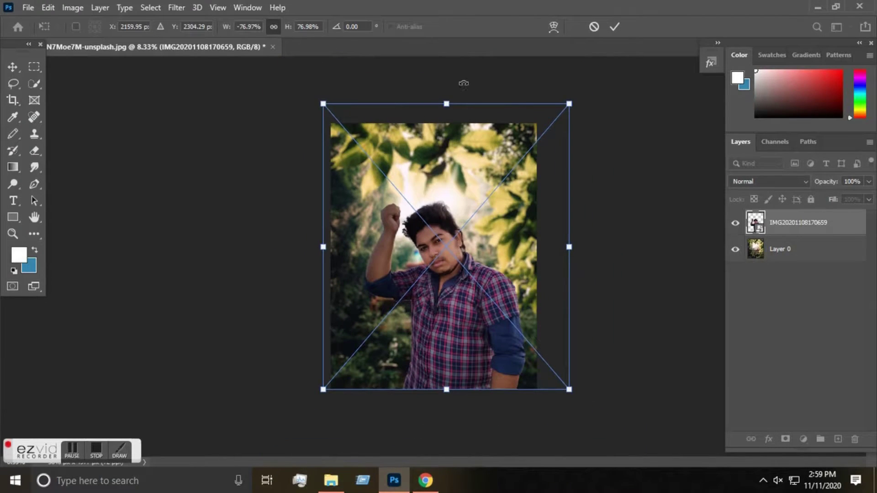
pyautogui.moveTo(463, 83); pyautogui.dragTo(460, 80)
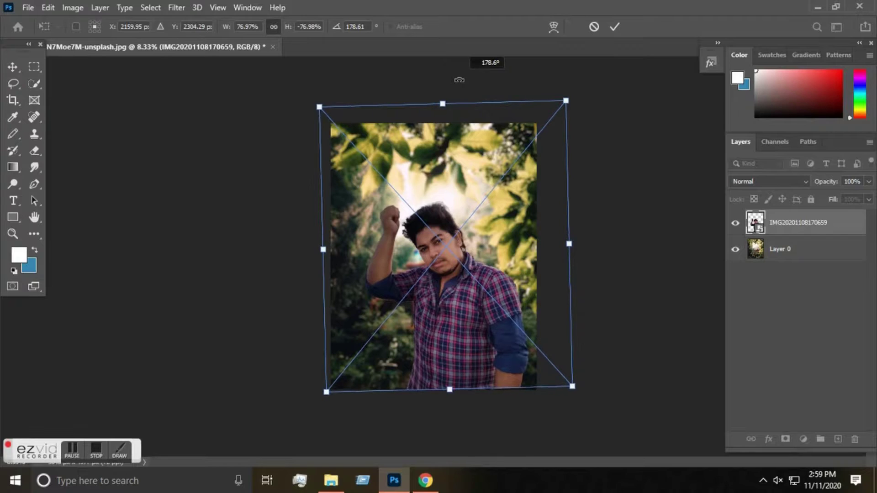
pyautogui.press('Return')
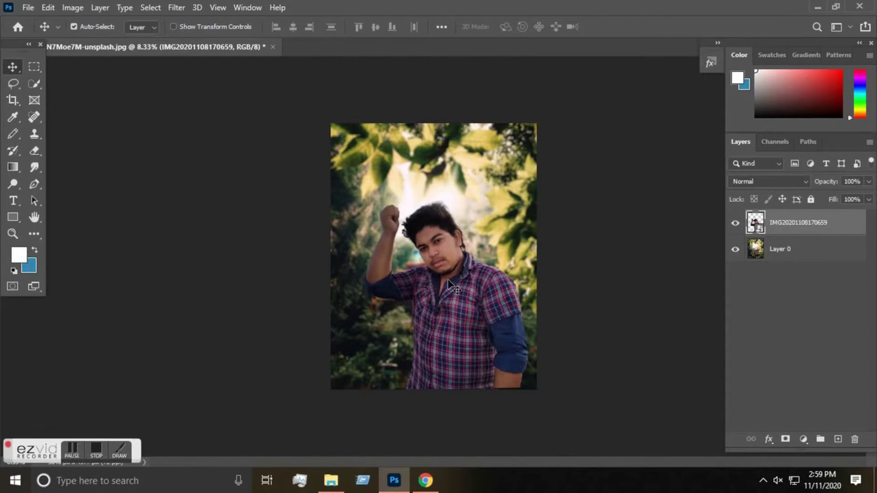
# Select Layer 0, then open F: › B G › Lens Flares Png by Taukeer Editz in File Explorer
pyautogui.click(789, 251)
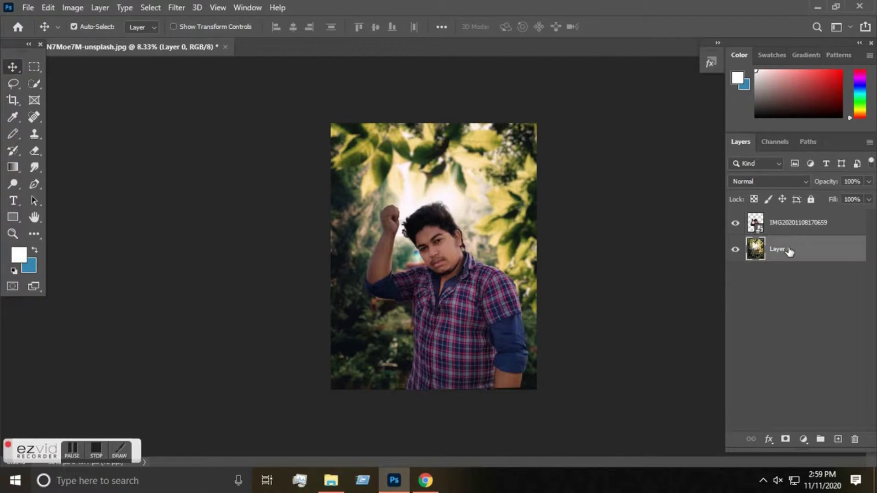
pyautogui.click(330, 480)
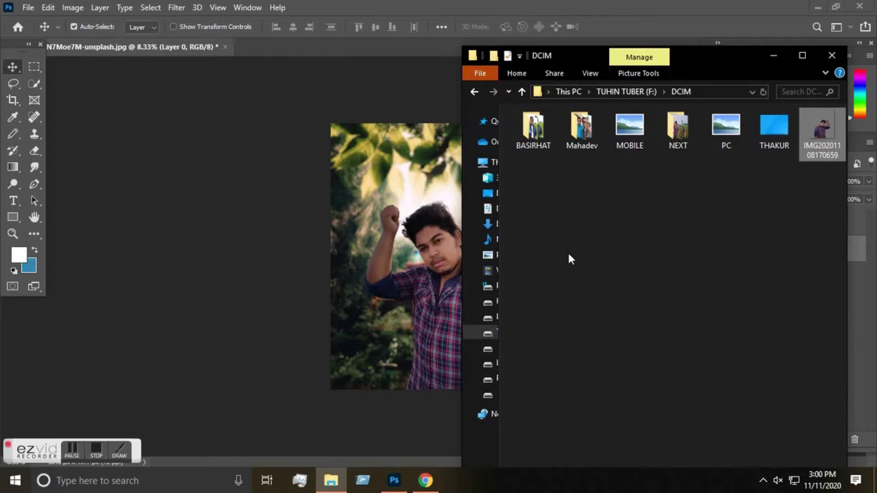
pyautogui.click(475, 91)
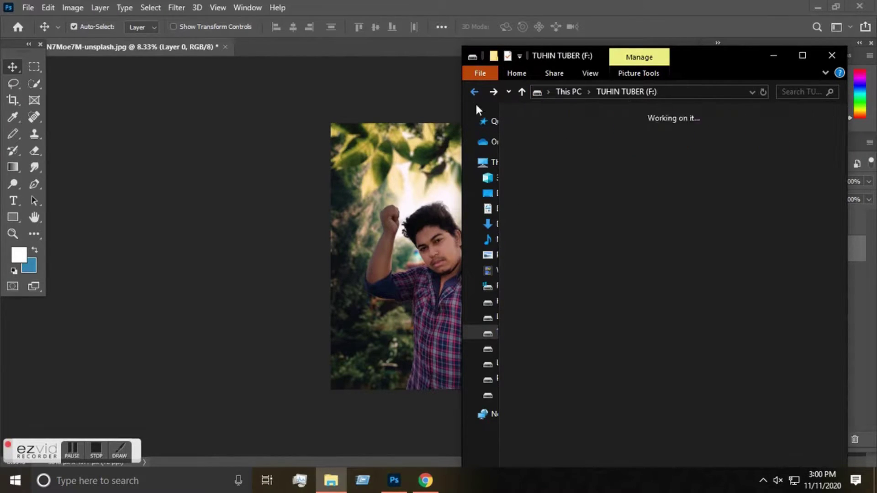
pyautogui.doubleClick(522, 135)
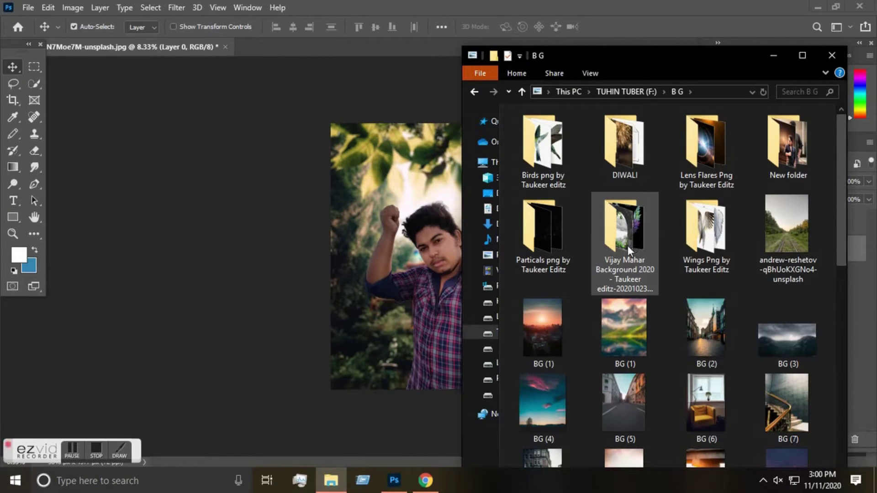
pyautogui.doubleClick(700, 166)
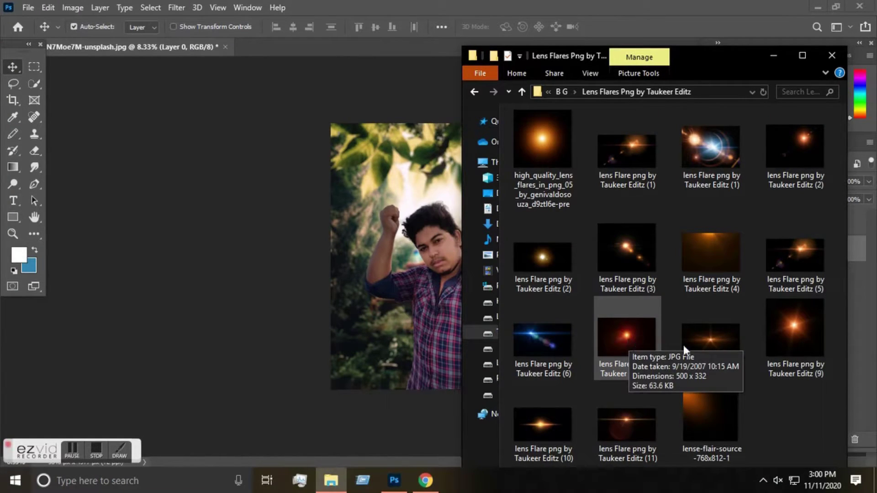
# Place lens flare image (9) near the man's head and set its blend mode to Screen
pyautogui.moveTo(805, 324)
pyautogui.mouseDown()
pyautogui.moveTo(427, 218)
pyautogui.moveTo(413, 196)
pyautogui.mouseUp()
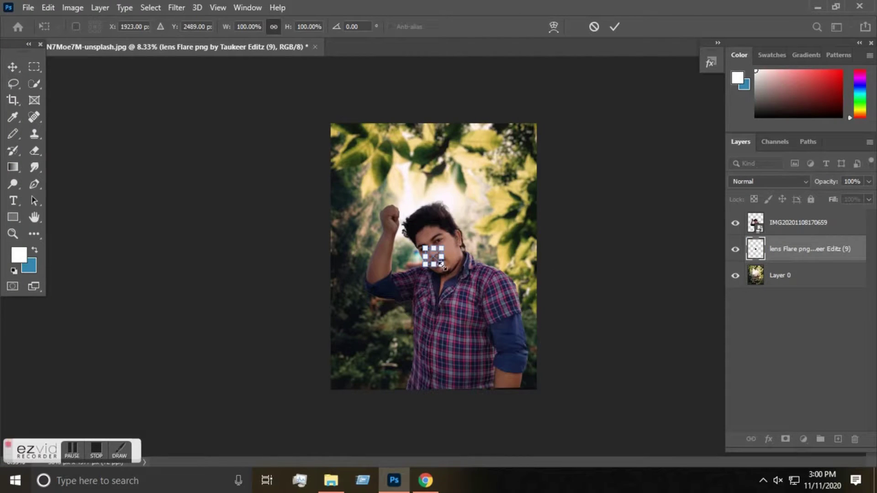
pyautogui.moveTo(443, 266); pyautogui.dragTo(469, 293)
pyautogui.moveTo(451, 265); pyautogui.dragTo(486, 217)
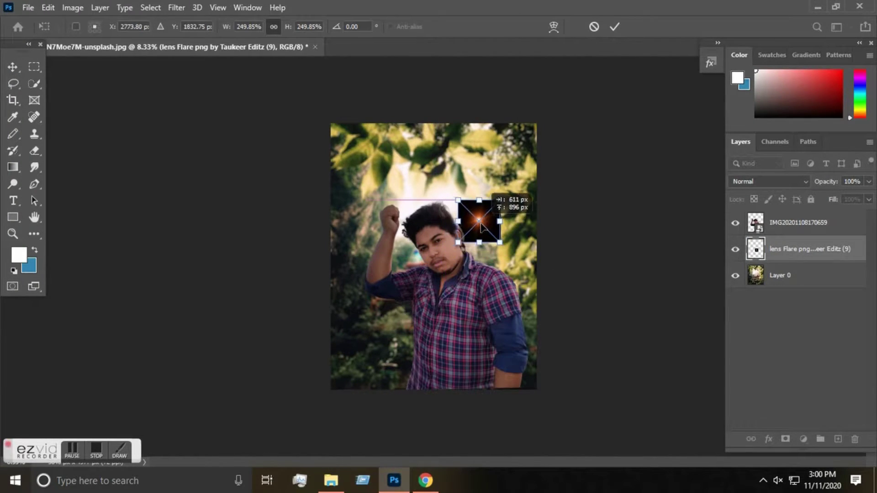
pyautogui.click(758, 182)
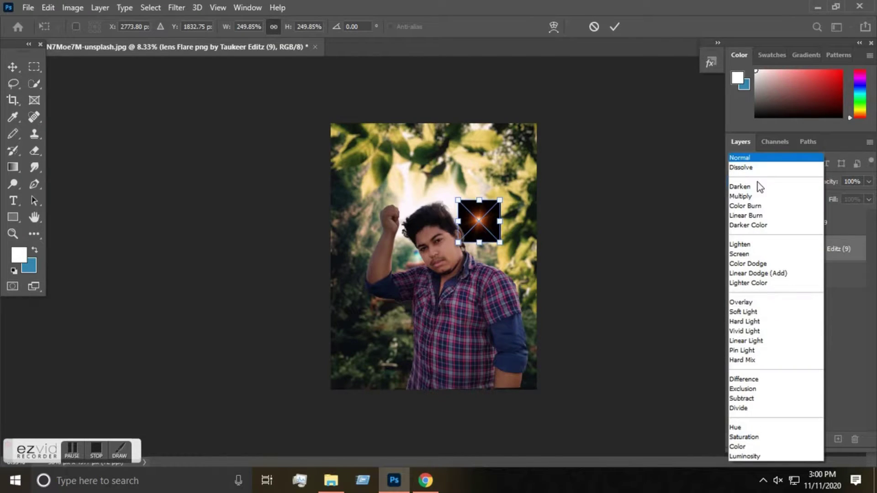
pyautogui.click(752, 254)
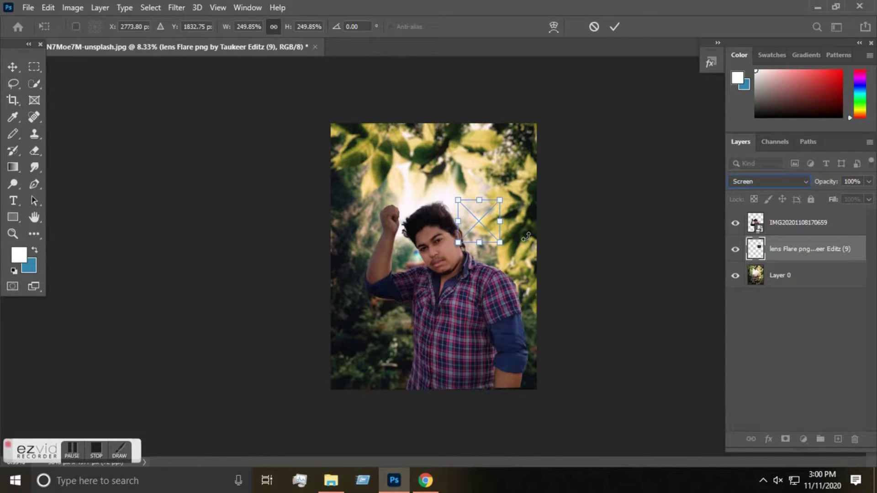
# Enlarge the flare to about 1209%, centre it on his head, and stack it above the portrait
pyautogui.moveTo(500, 242); pyautogui.dragTo(561, 346)
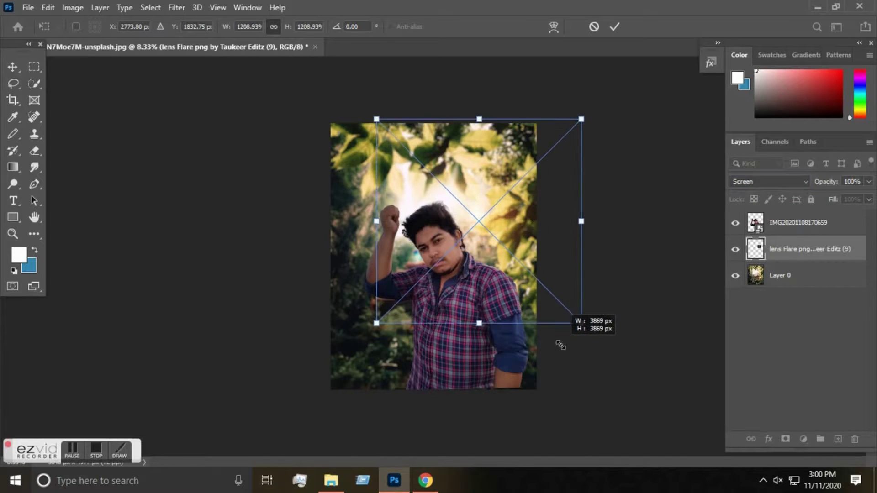
pyautogui.moveTo(491, 265)
pyautogui.mouseDown()
pyautogui.moveTo(466, 261)
pyautogui.moveTo(476, 260)
pyautogui.mouseUp()
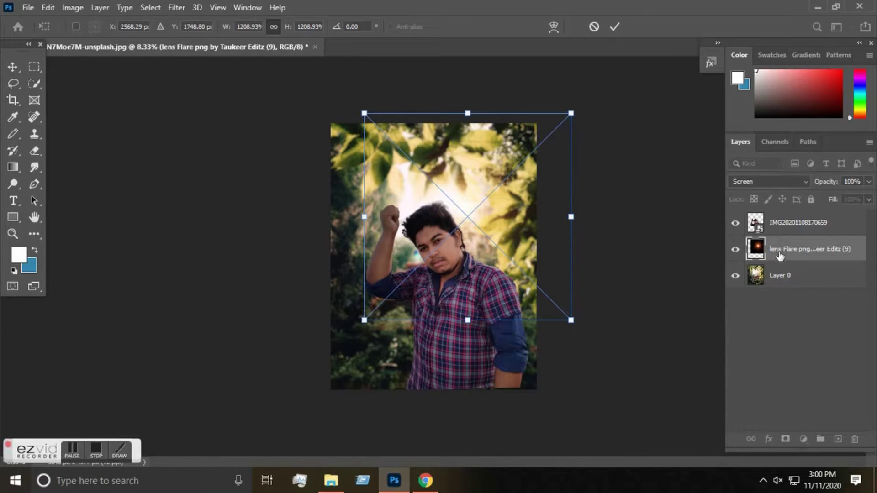
pyautogui.moveTo(780, 256); pyautogui.dragTo(780, 211)
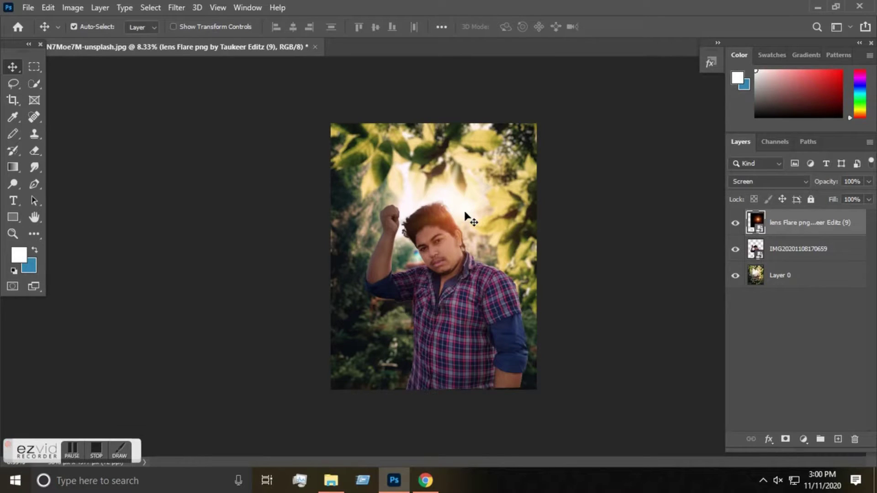
# Duplicate the lens-flare layer with Ctrl+J and set the copy's opacity to 42%
pyautogui.moveTo(465, 212); pyautogui.dragTo(460, 209)
pyautogui.press('ctrl')
pyautogui.hotkey('ctrl', 'j')
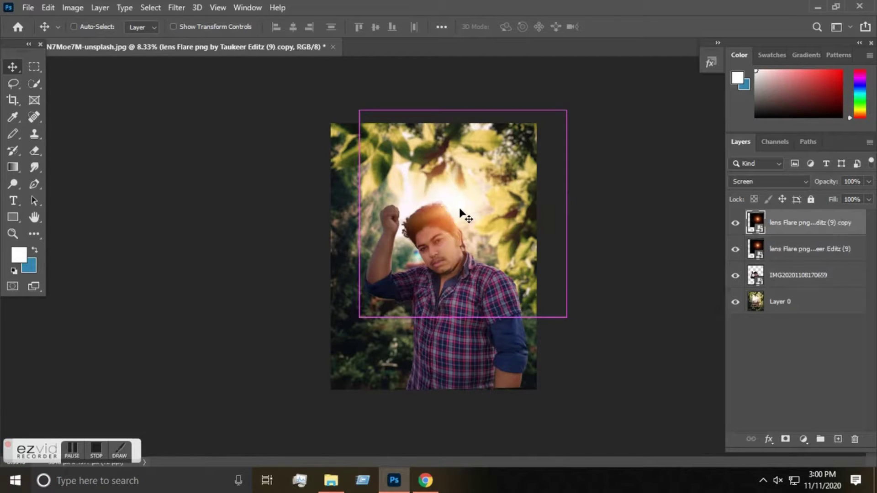
pyautogui.moveTo(450, 209); pyautogui.dragTo(435, 200)
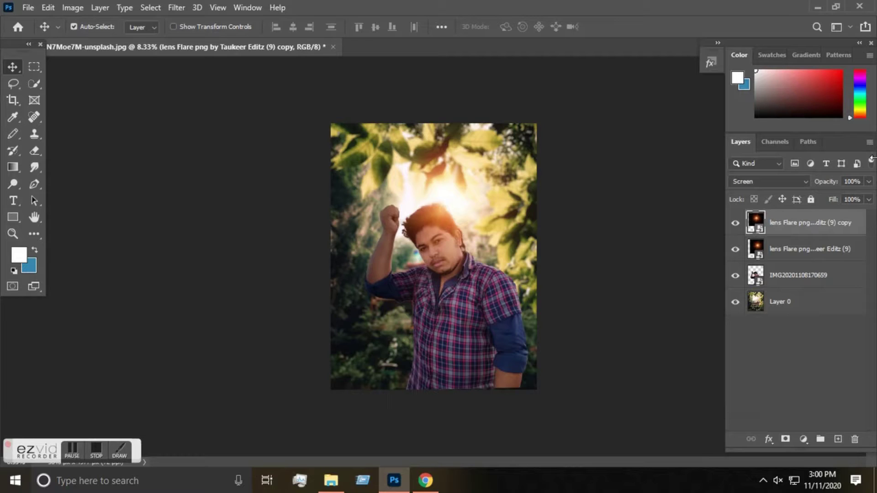
pyautogui.click(868, 181)
pyautogui.moveTo(870, 195); pyautogui.dragTo(834, 196)
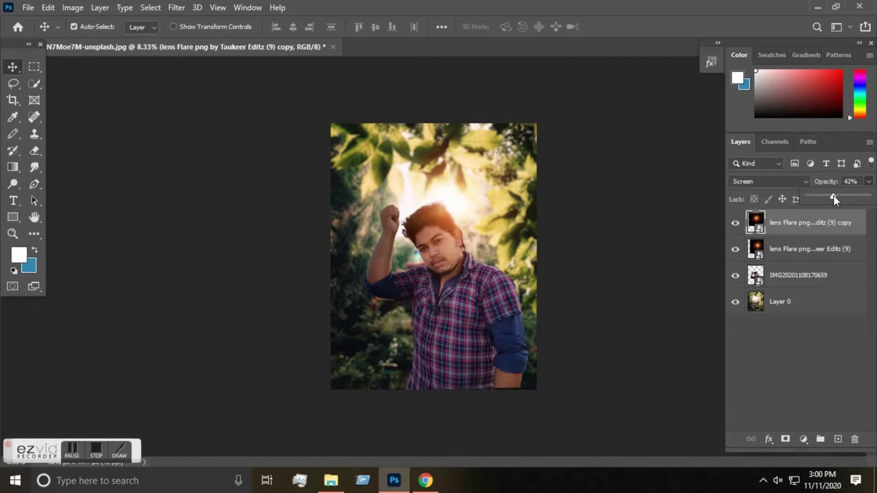
# Set the original flare layer to 70% opacity and nudge the portrait slightly left
pyautogui.click(785, 253)
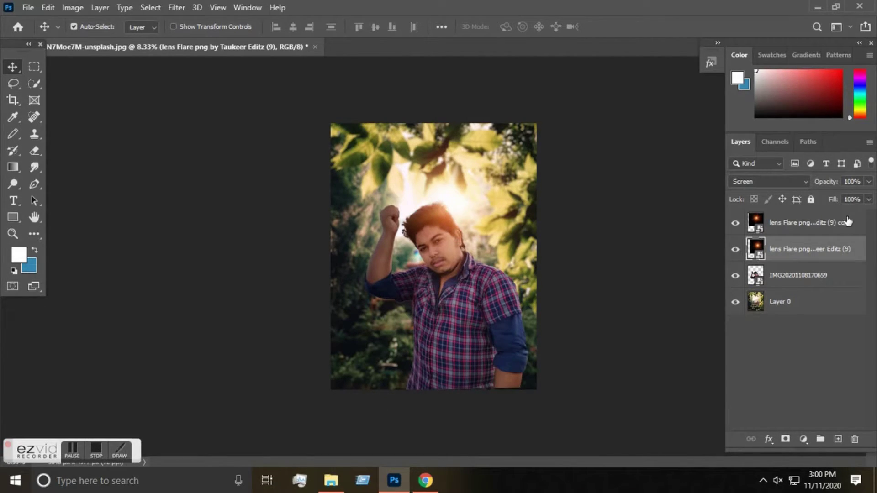
pyautogui.click(869, 181)
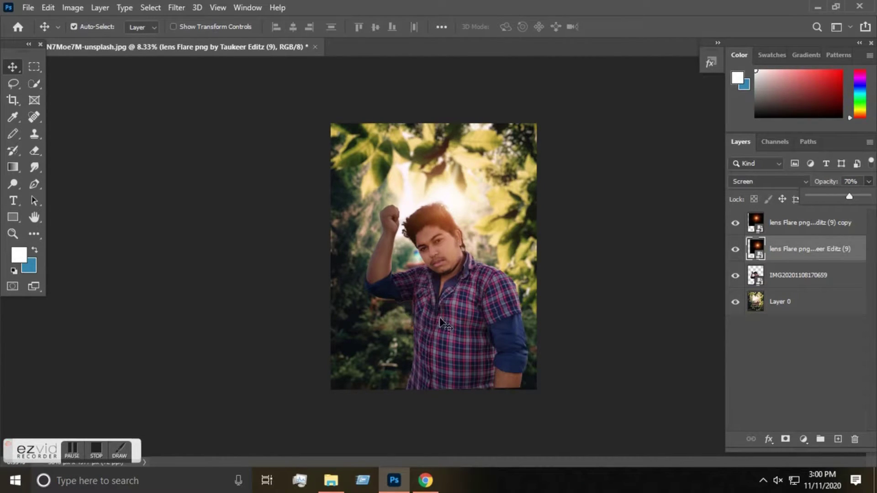
pyautogui.click(470, 322)
pyautogui.click(782, 281)
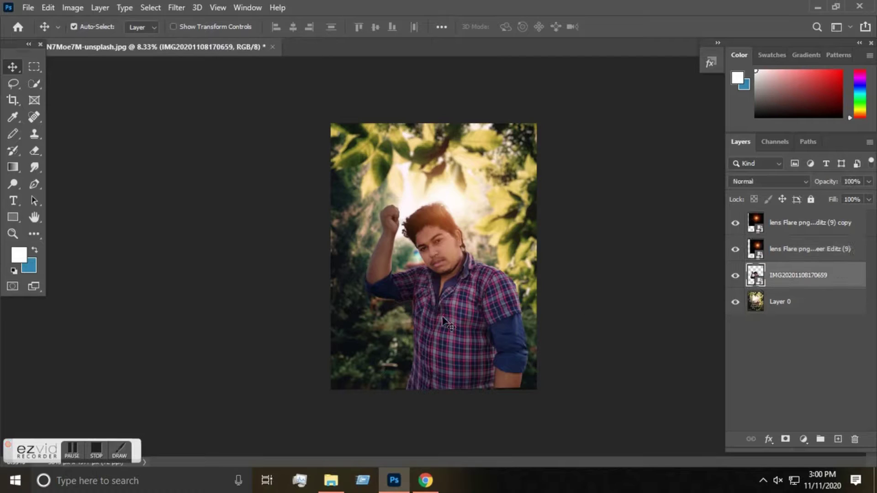
pyautogui.moveTo(450, 324); pyautogui.dragTo(447, 323)
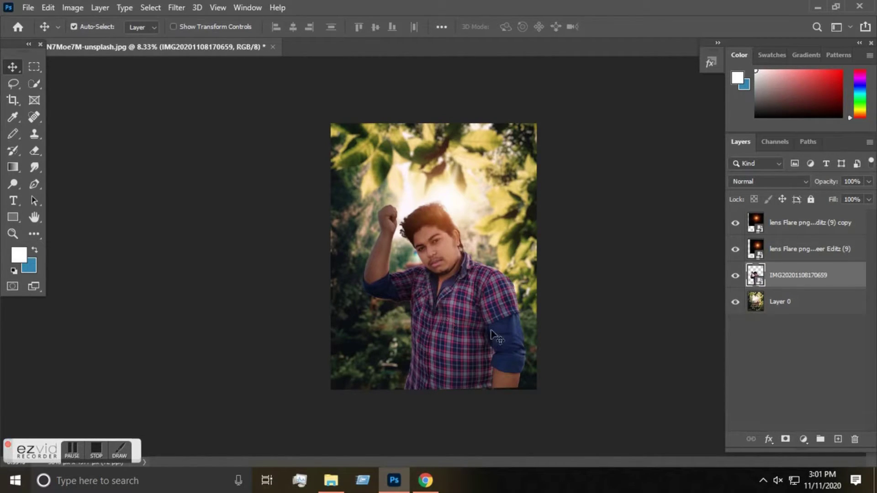
# Merge all visible layers into a single Layer 0 and open the Filter menu
pyautogui.rightClick(799, 310)
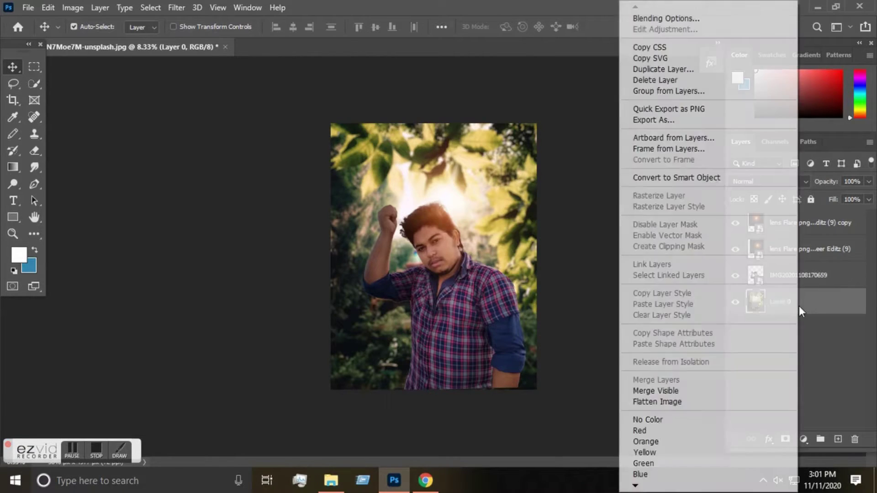
pyautogui.click(643, 391)
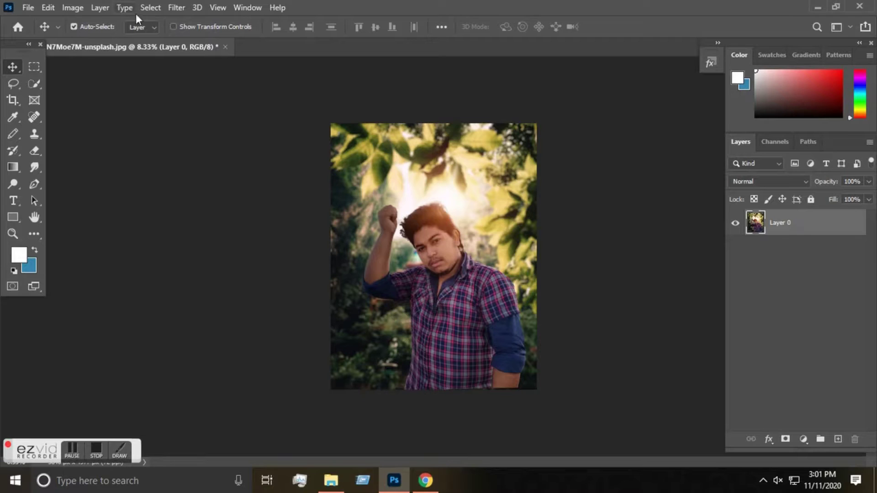
pyautogui.click(172, 8)
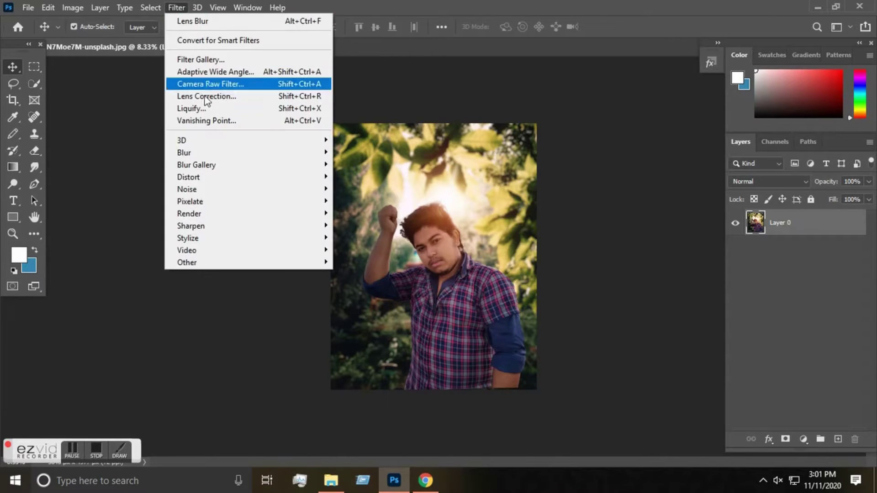
# Open the Camera Raw Filter and set Basic Temperature +15, Tint +5 and Exposure +0.25
pyautogui.click(204, 84)
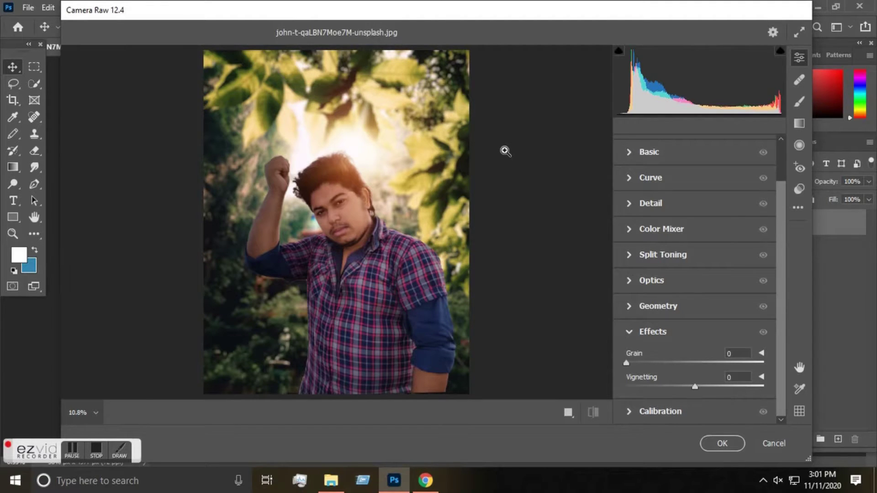
pyautogui.click(631, 333)
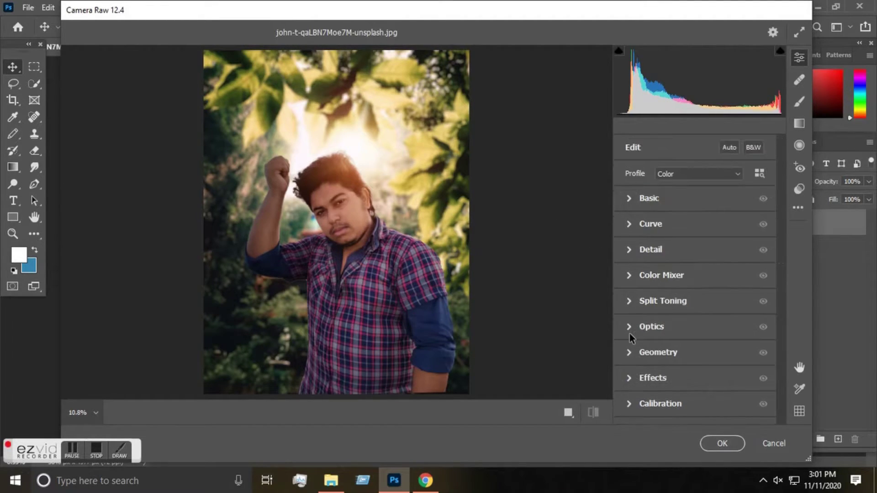
pyautogui.click(630, 199)
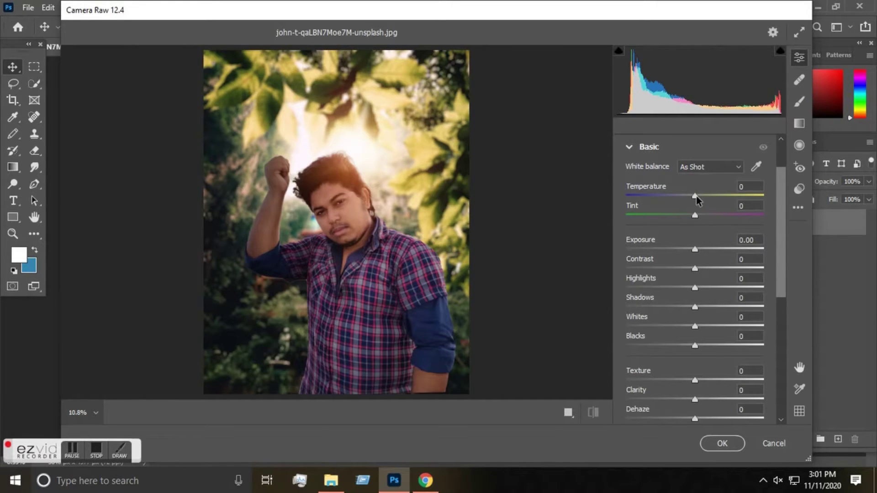
pyautogui.moveTo(697, 196)
pyautogui.mouseDown()
pyautogui.moveTo(684, 197)
pyautogui.moveTo(717, 198)
pyautogui.mouseUp()
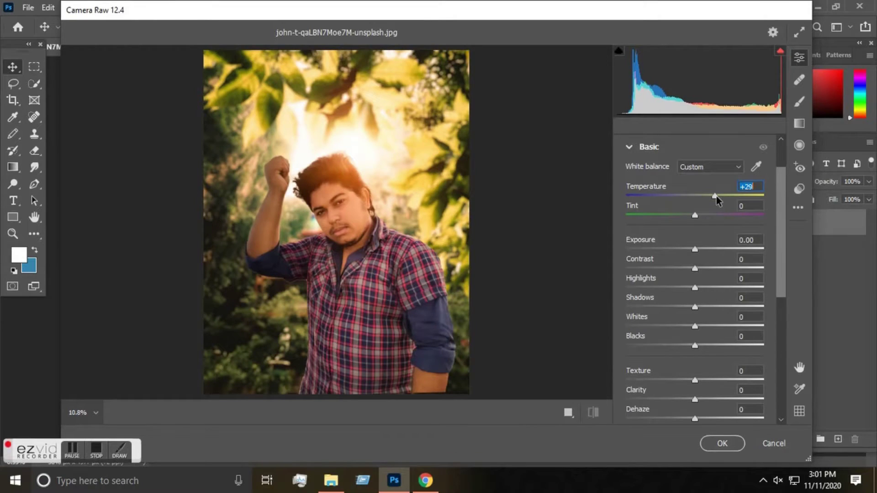
pyautogui.moveTo(716, 196)
pyautogui.mouseDown()
pyautogui.moveTo(679, 216)
pyautogui.moveTo(699, 217)
pyautogui.mouseUp()
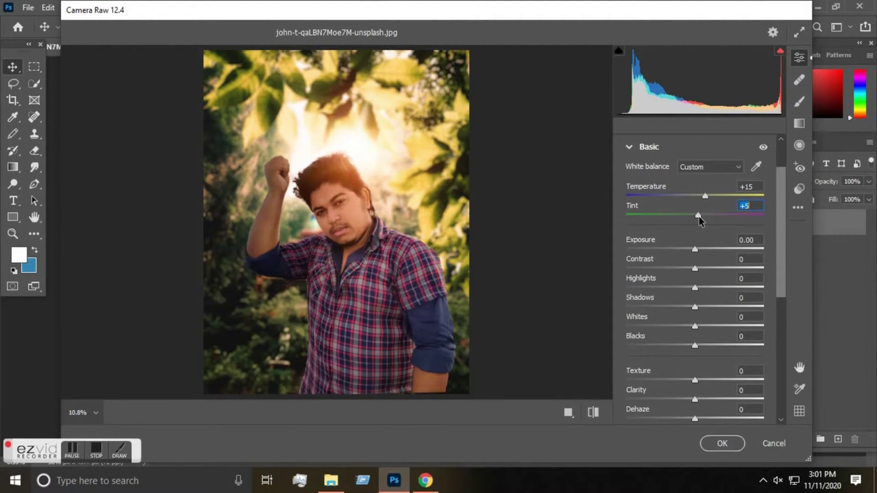
pyautogui.moveTo(696, 250); pyautogui.dragTo(699, 251)
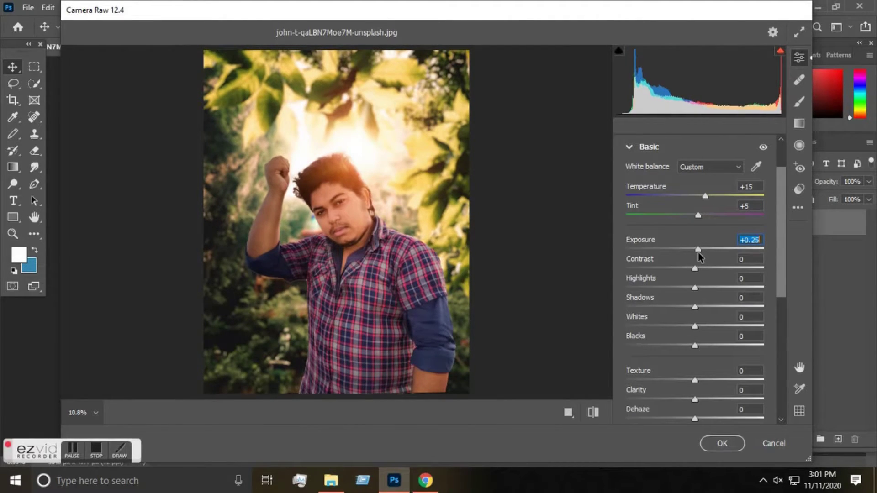
pyautogui.moveTo(698, 253)
pyautogui.mouseDown()
pyautogui.moveTo(684, 269)
pyautogui.moveTo(699, 271)
pyautogui.mouseUp()
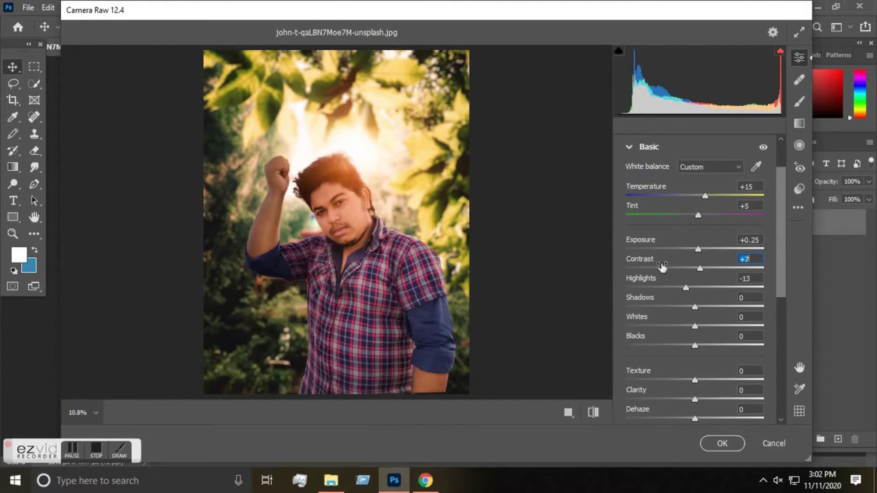
# Inspect the hair up close, then set Contrast +7, Highlights -13, Shadows -30 and Blacks -8
pyautogui.moveTo(355, 157)
pyautogui.mouseDown()
pyautogui.moveTo(534, 314)
pyautogui.moveTo(429, 286)
pyautogui.moveTo(347, 300)
pyautogui.mouseUp()
pyautogui.moveTo(268, 323)
pyautogui.mouseDown()
pyautogui.moveTo(300, 281)
pyautogui.moveTo(371, 239)
pyautogui.moveTo(307, 159)
pyautogui.mouseUp()
pyautogui.press('h')
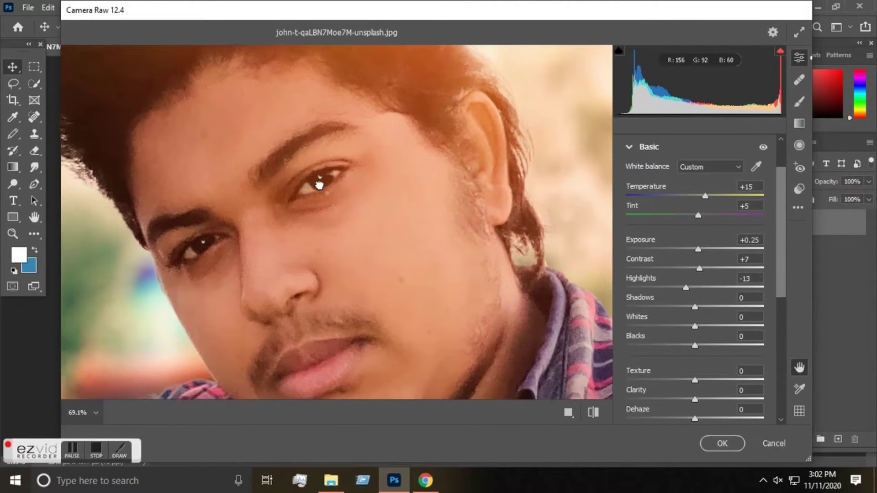
pyautogui.moveTo(330, 202); pyautogui.dragTo(277, 176)
pyautogui.scroll(-2, 322, 217)
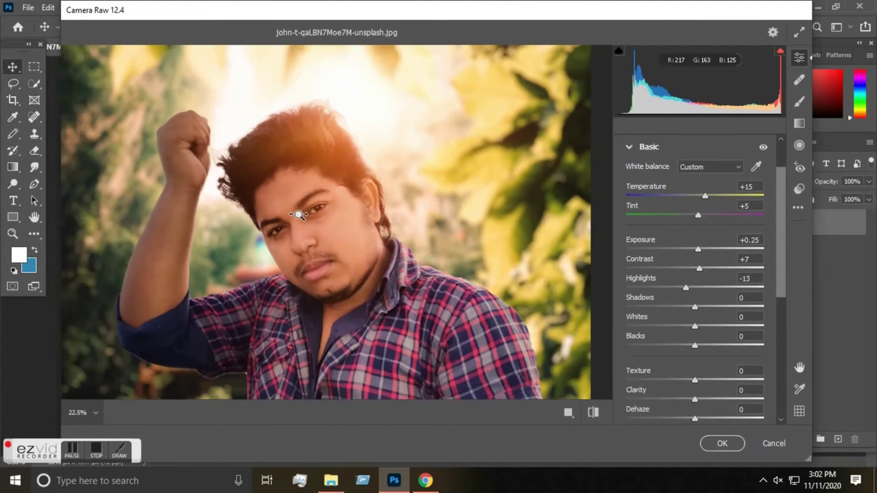
pyautogui.scroll(-3, 347, 238)
pyautogui.scroll(-2, 374, 260)
pyautogui.scroll(2, 375, 260)
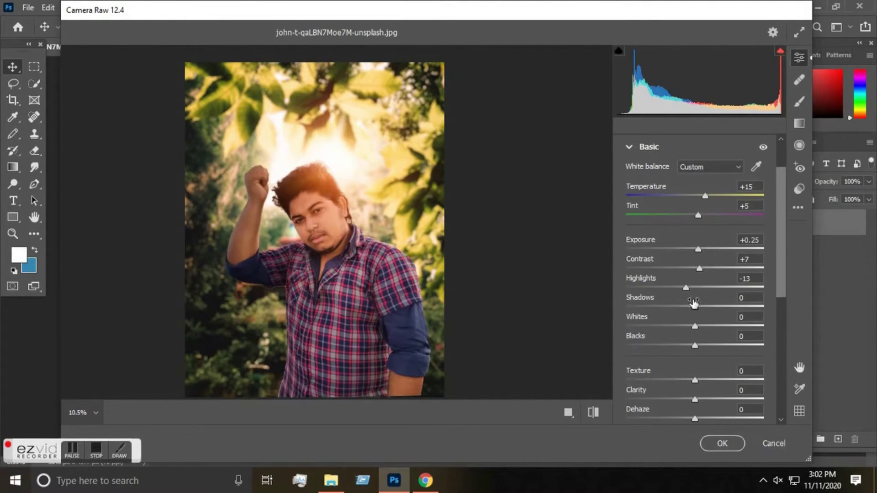
pyautogui.moveTo(695, 307)
pyautogui.mouseDown()
pyautogui.moveTo(675, 308)
pyautogui.moveTo(698, 326)
pyautogui.mouseUp()
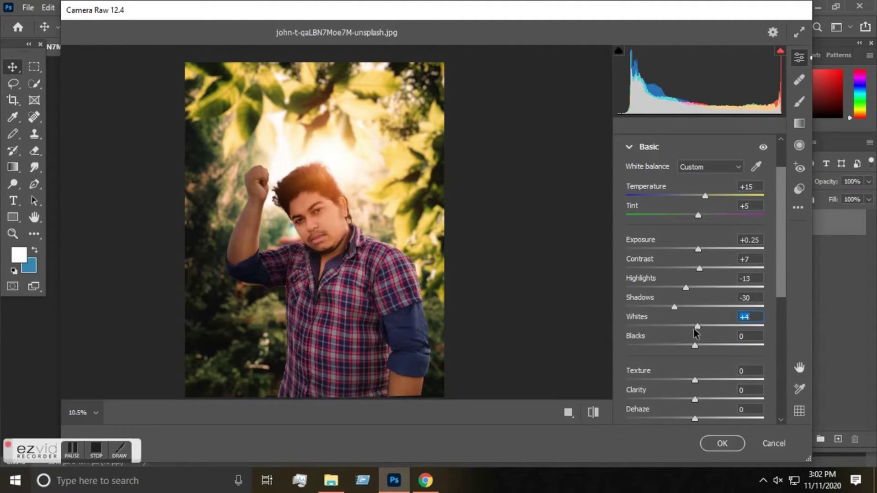
pyautogui.moveTo(695, 345)
pyautogui.mouseDown()
pyautogui.moveTo(674, 345)
pyautogui.moveTo(689, 344)
pyautogui.mouseUp()
# Boost Vibrance to +30 and collapse the Basic panel
pyautogui.scroll(-3, 689, 347)
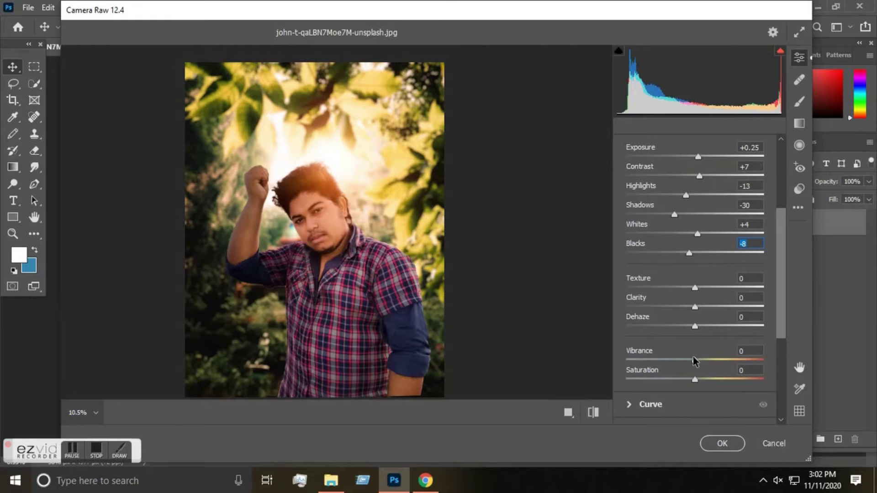
pyautogui.moveTo(695, 360)
pyautogui.mouseDown()
pyautogui.moveTo(716, 361)
pyautogui.moveTo(694, 378)
pyautogui.mouseUp()
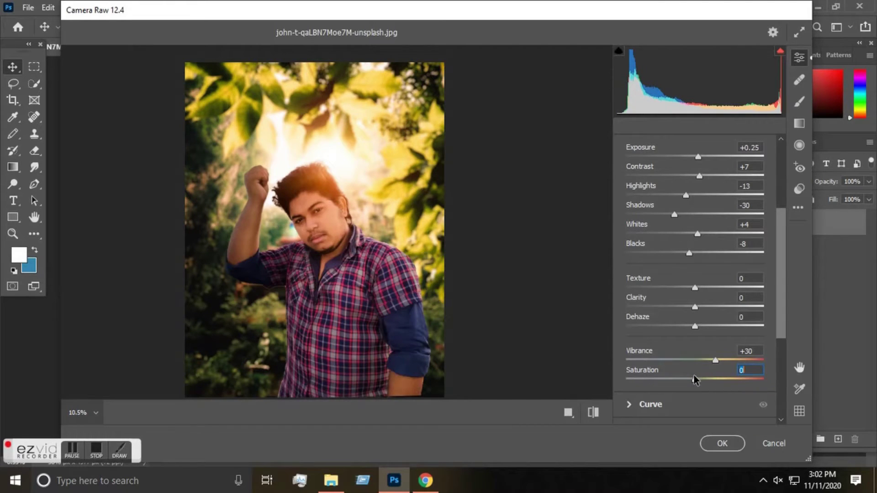
pyautogui.scroll(1, 653, 205)
pyautogui.scroll(3, 630, 176)
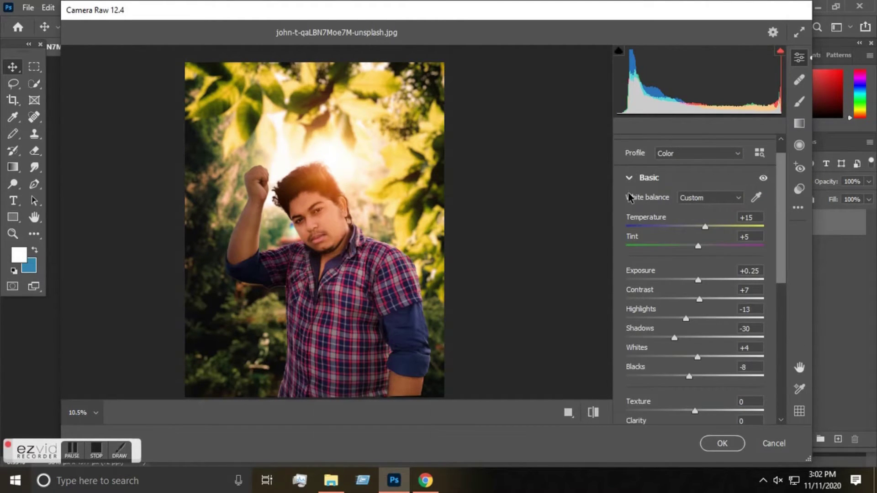
pyautogui.click(628, 178)
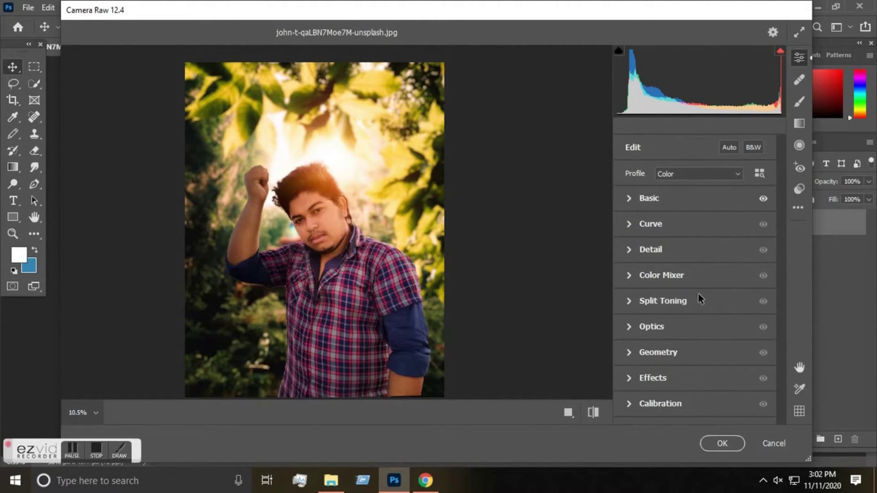
# In the Color Mixer, raise Orange Luminance to +19, set Green Saturation +100 and shift Green Hue right
pyautogui.click(629, 276)
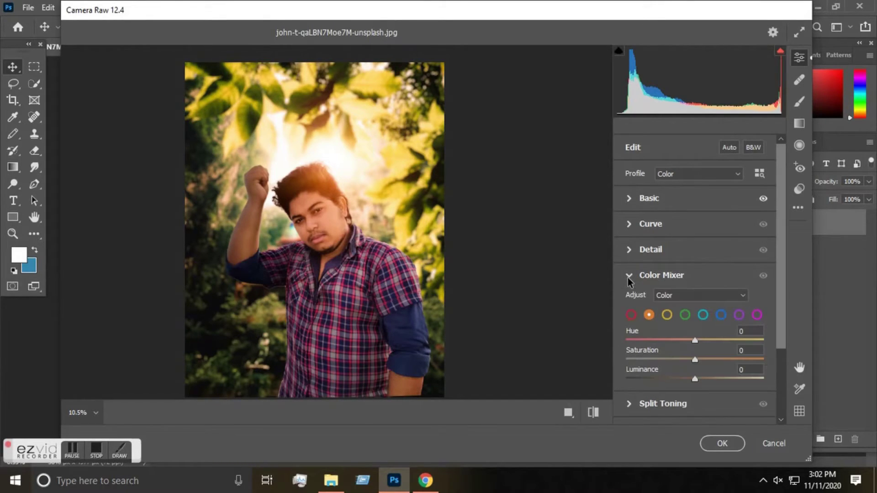
pyautogui.scroll(-1, 681, 364)
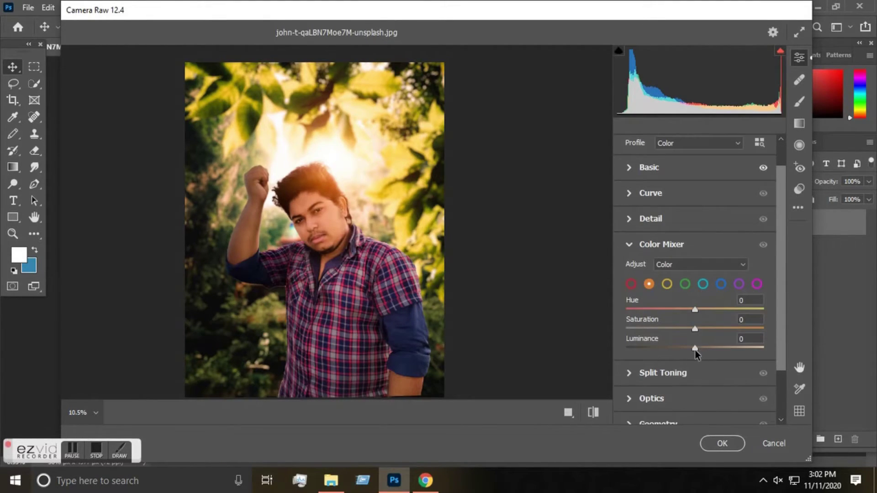
pyautogui.moveTo(695, 350); pyautogui.dragTo(707, 352)
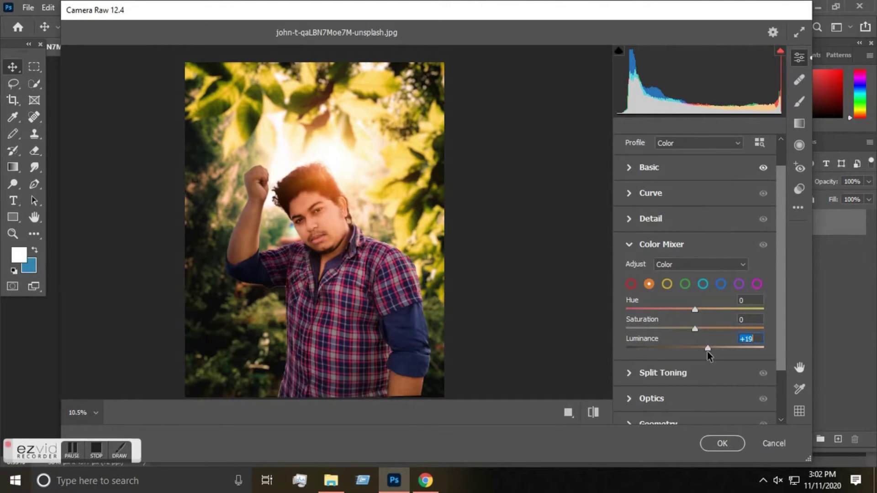
pyautogui.click(685, 285)
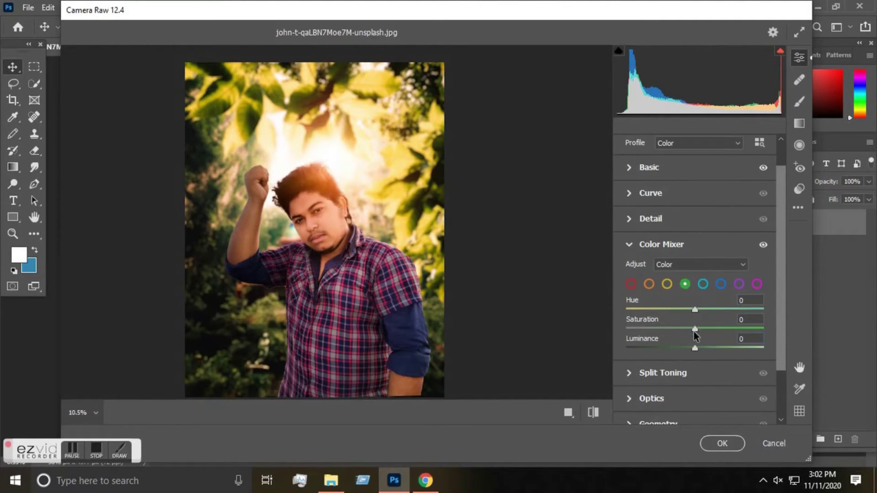
pyautogui.moveTo(695, 329); pyautogui.dragTo(758, 336)
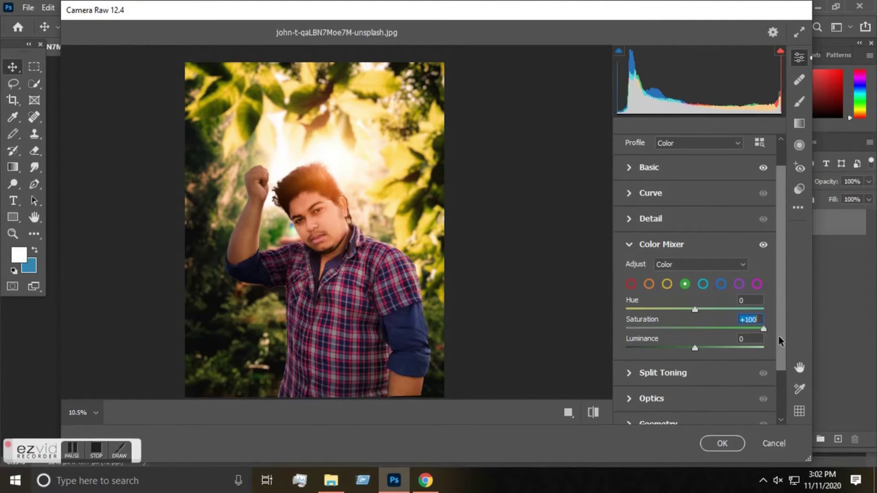
pyautogui.moveTo(696, 310); pyautogui.dragTo(754, 311)
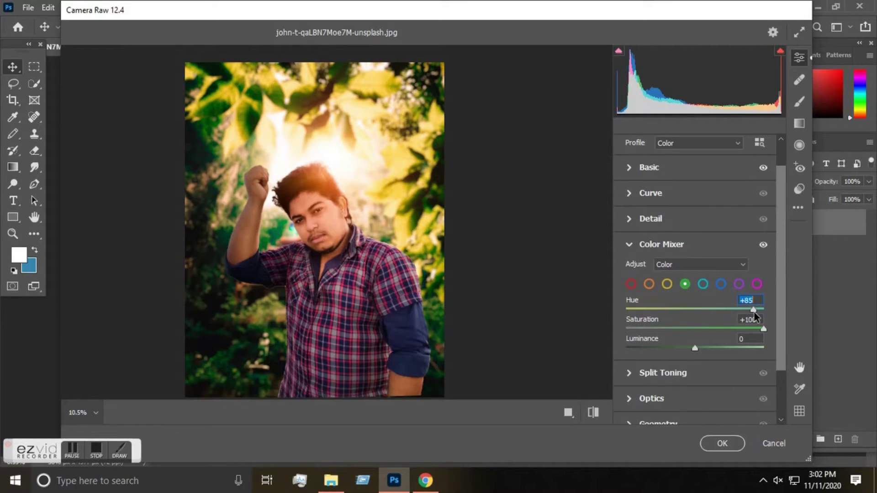
pyautogui.moveTo(754, 312); pyautogui.dragTo(743, 311)
pyautogui.click(649, 284)
pyautogui.moveTo(695, 349); pyautogui.dragTo(715, 348)
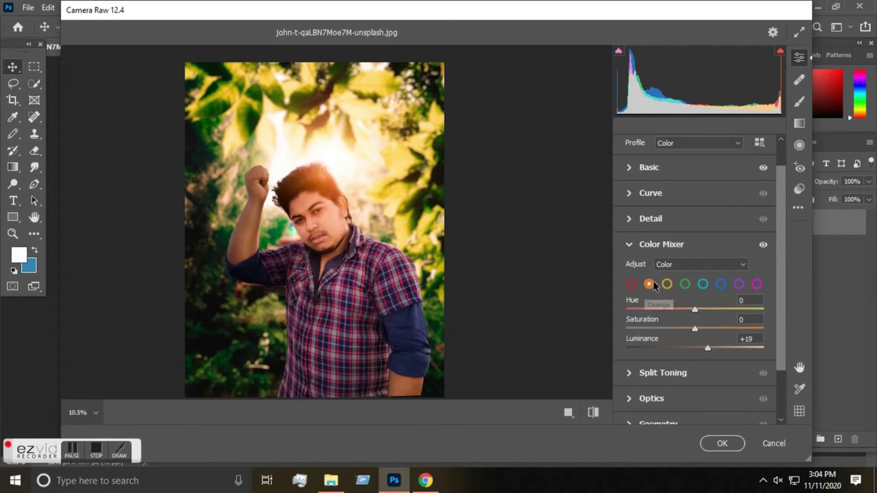
# Nudge Yellow saturation and hue, add Red saturation, and slightly reduce Orange saturation
pyautogui.click(667, 285)
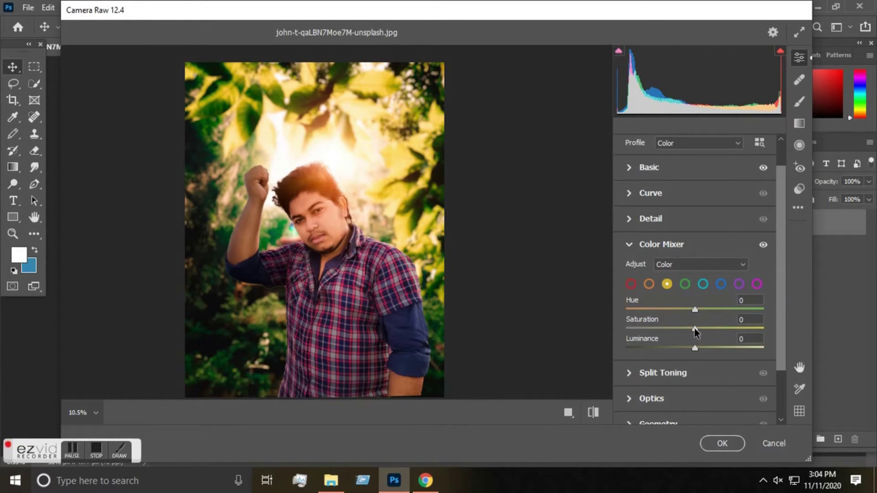
pyautogui.click(694, 327)
pyautogui.moveTo(694, 328); pyautogui.dragTo(706, 328)
pyautogui.moveTo(695, 309); pyautogui.dragTo(711, 319)
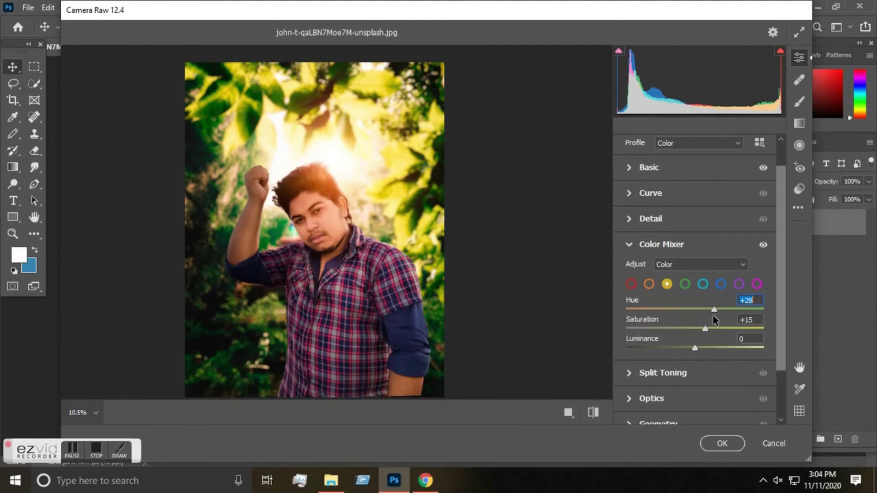
pyautogui.click(630, 284)
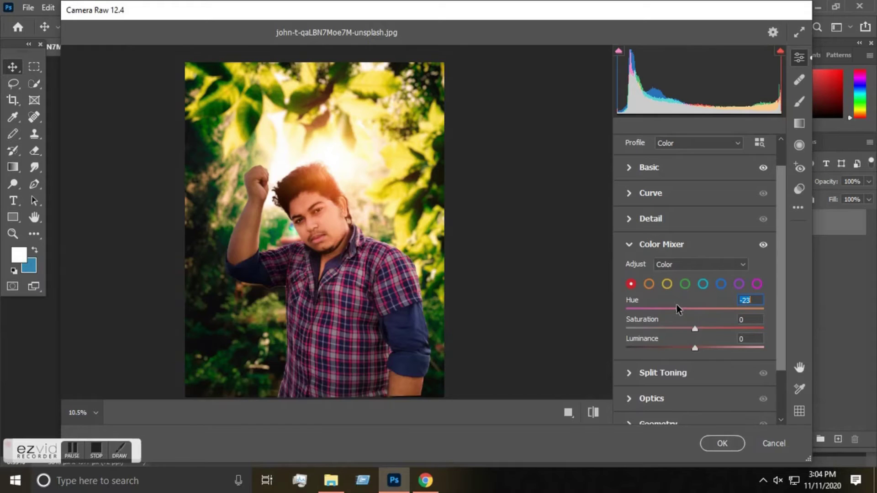
pyautogui.moveTo(694, 329); pyautogui.dragTo(700, 348)
pyautogui.click(649, 285)
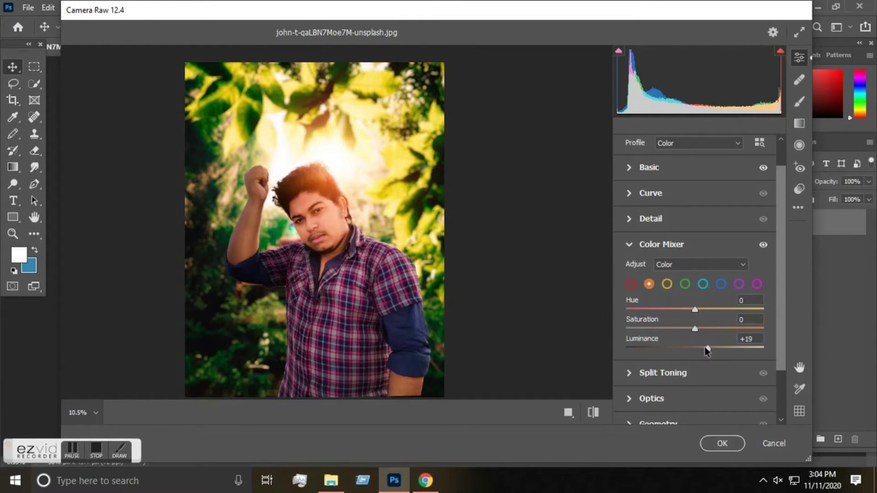
pyautogui.moveTo(695, 334); pyautogui.dragTo(689, 334)
# Shift the Blue hue, then desaturate and darken the blue tones
pyautogui.click(721, 284)
pyautogui.moveTo(692, 309); pyautogui.dragTo(671, 312)
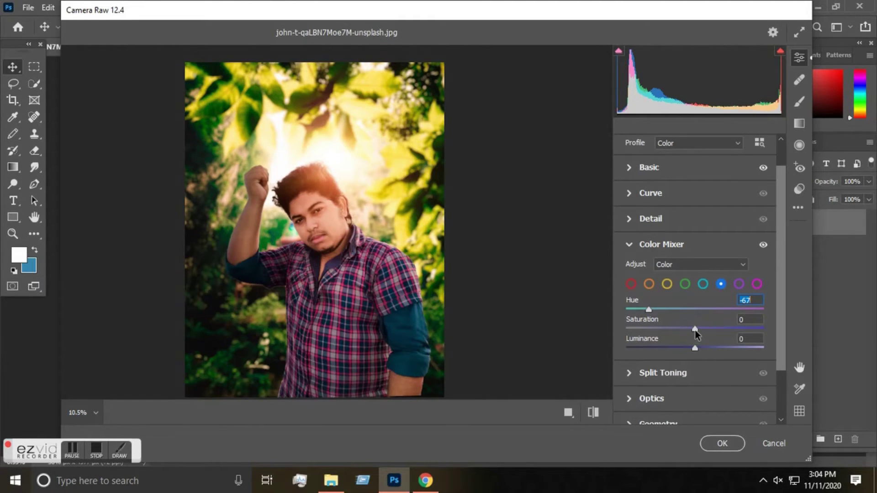
pyautogui.moveTo(695, 332); pyautogui.dragTo(643, 324)
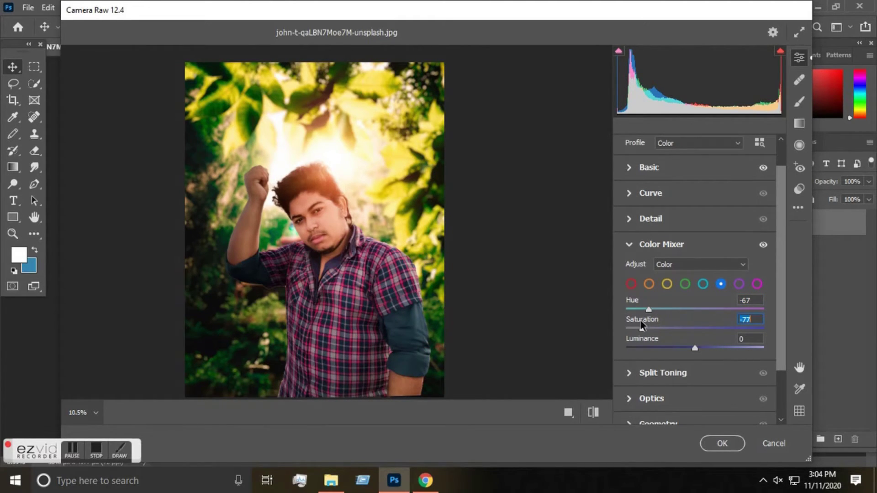
pyautogui.moveTo(695, 349); pyautogui.dragTo(659, 348)
# Set Purple Saturation to -100 and Magenta Saturation -96 with Luminance -54
pyautogui.click(739, 285)
pyautogui.moveTo(694, 330); pyautogui.dragTo(599, 325)
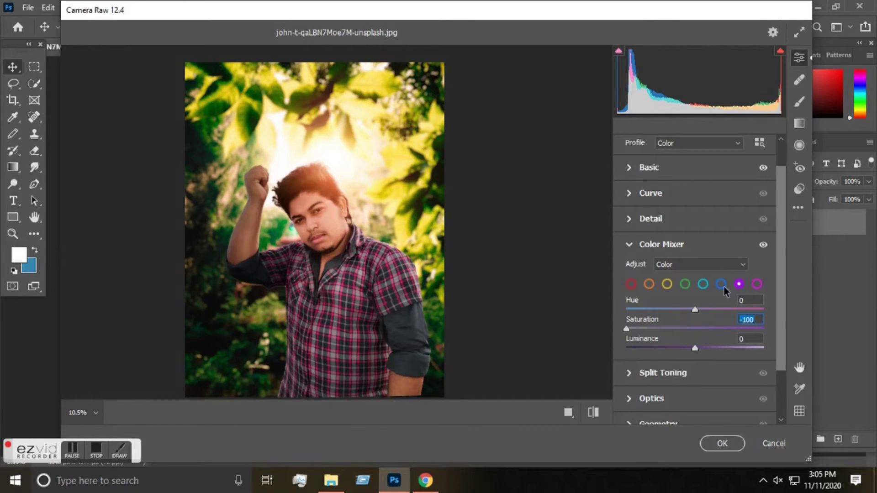
pyautogui.click(758, 285)
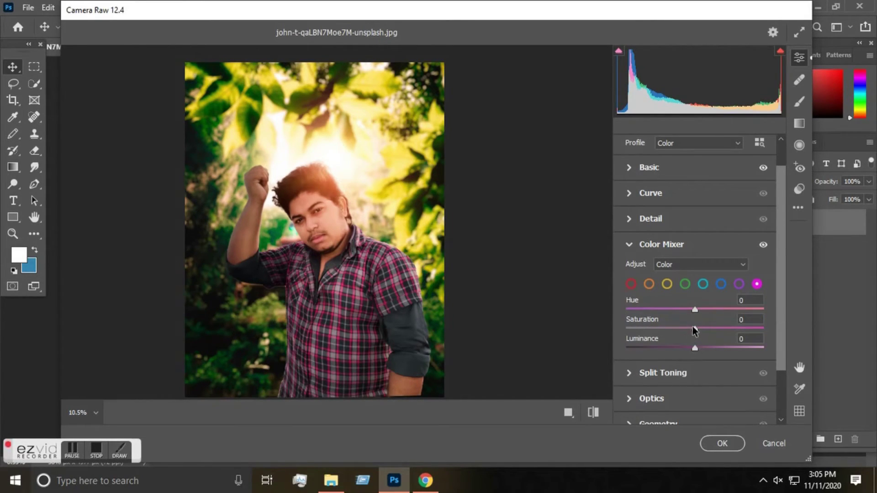
pyautogui.moveTo(694, 329); pyautogui.dragTo(628, 329)
pyautogui.moveTo(695, 349); pyautogui.dragTo(657, 351)
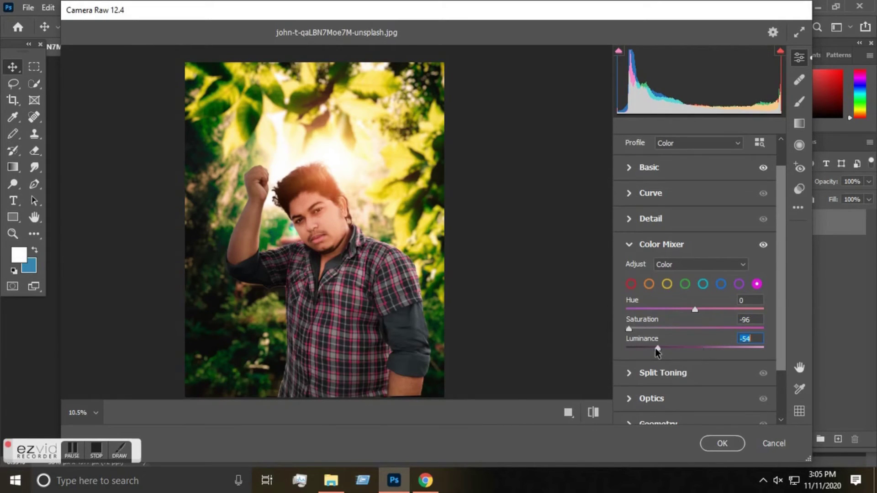
pyautogui.click(630, 246)
pyautogui.click(627, 224)
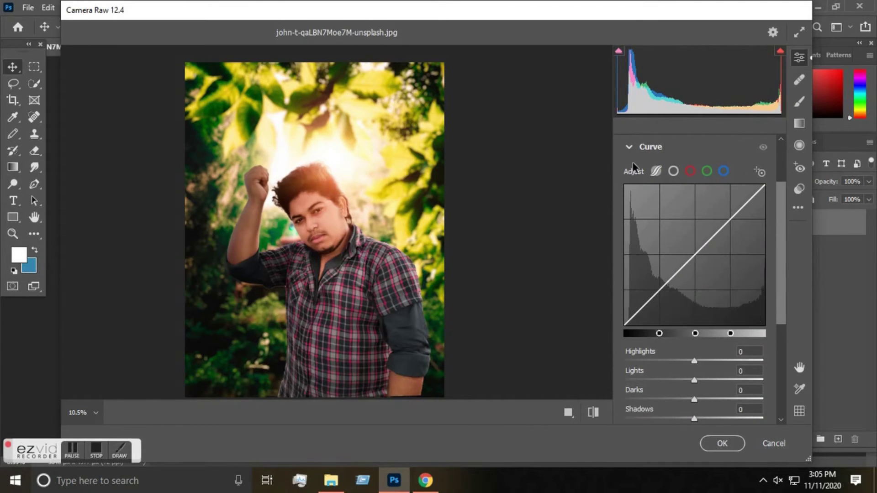
# In Detail, raise Sharpening to 29 and Noise Reduction to 26
pyautogui.click(629, 148)
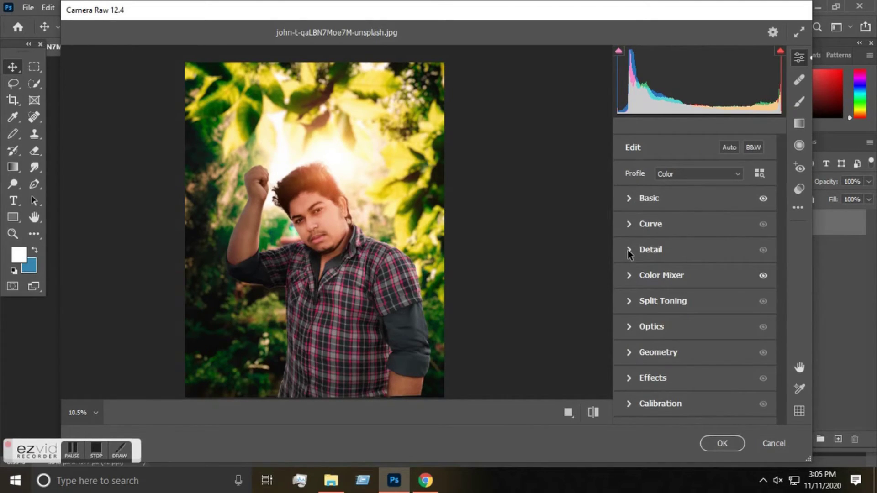
pyautogui.click(626, 251)
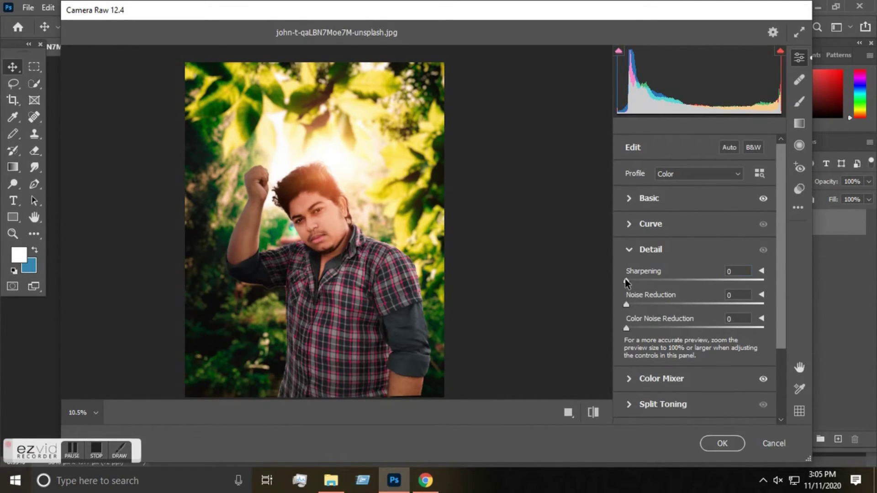
pyautogui.moveTo(644, 282); pyautogui.dragTo(662, 306)
pyautogui.click(627, 329)
pyautogui.moveTo(628, 329); pyautogui.dragTo(651, 329)
pyautogui.click(628, 251)
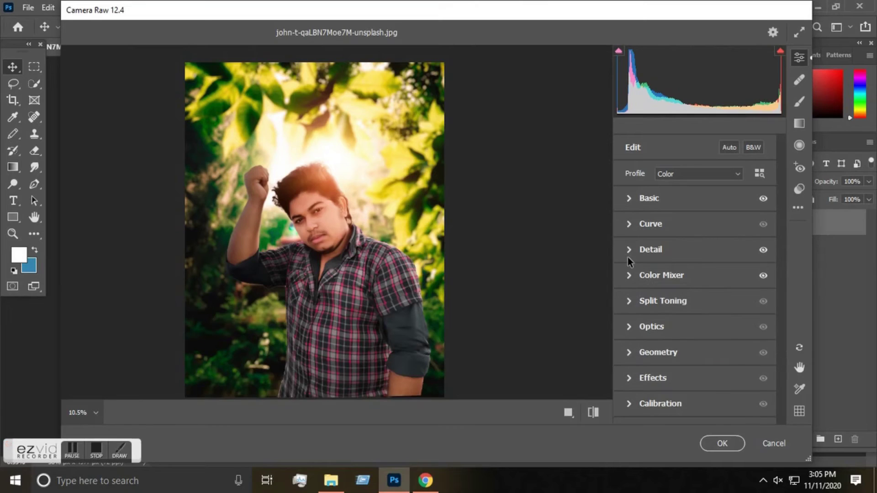
# Set Optics Vignette to -8 and Effects Vignetting to about -26, then apply the Camera Raw edits
pyautogui.click(629, 330)
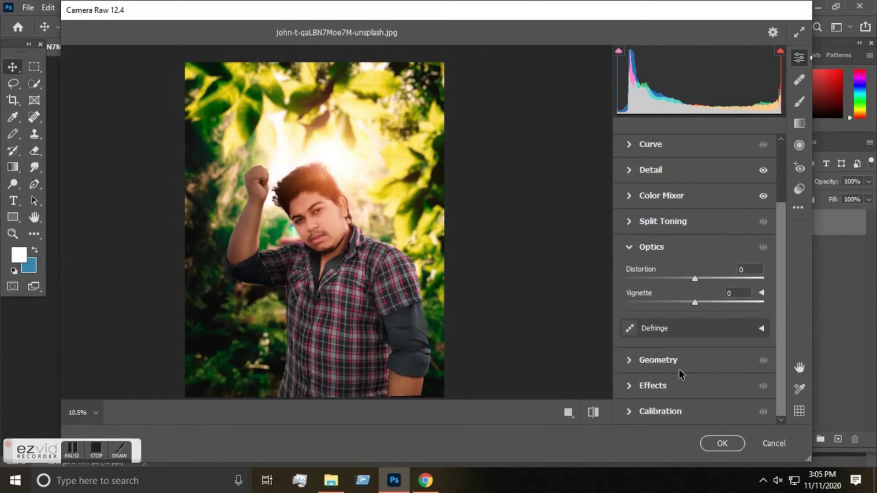
pyautogui.moveTo(695, 304); pyautogui.dragTo(689, 304)
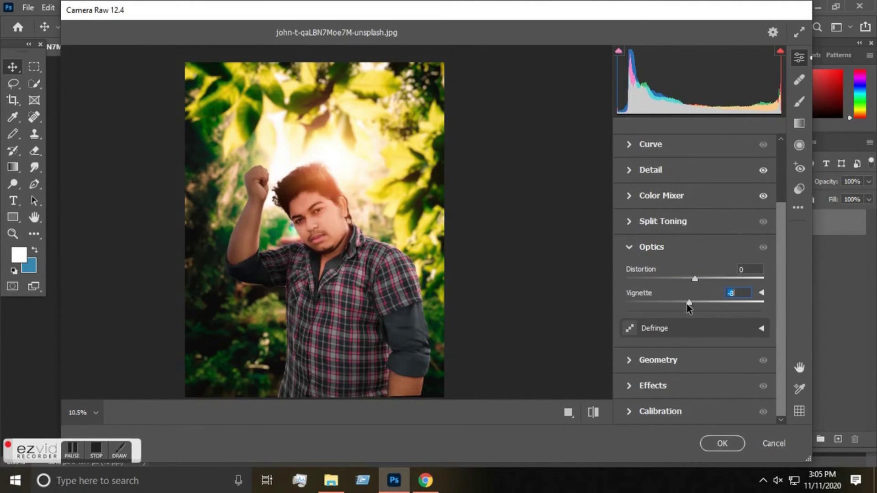
pyautogui.click(629, 248)
pyautogui.click(630, 378)
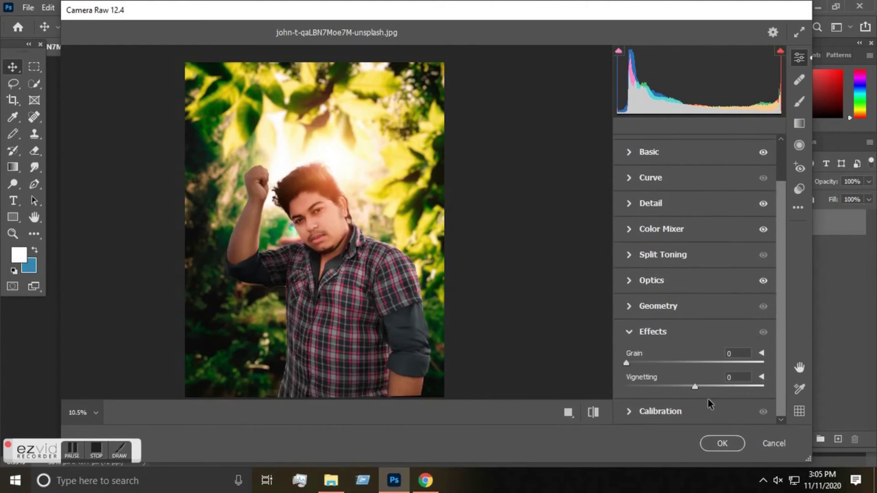
pyautogui.moveTo(695, 388)
pyautogui.mouseDown()
pyautogui.moveTo(662, 387)
pyautogui.moveTo(676, 387)
pyautogui.mouseUp()
pyautogui.click(723, 444)
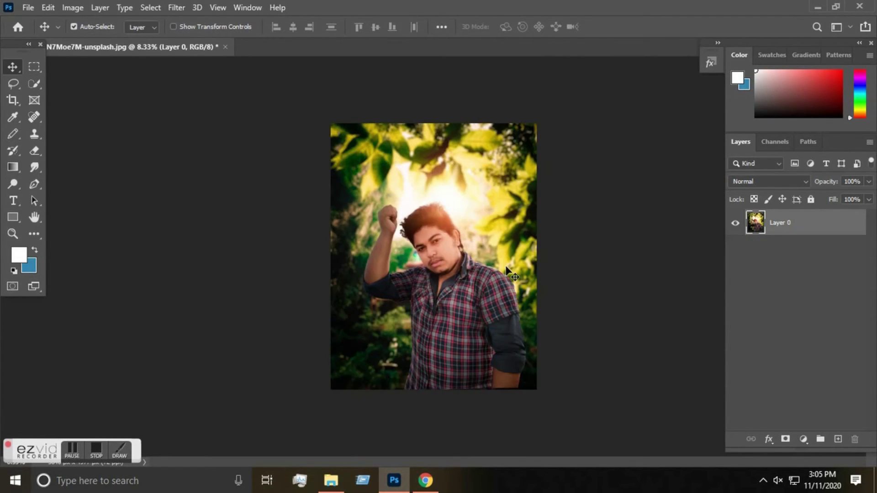
pyautogui.keyDown('ctrl'); pyautogui.click(440, 240); pyautogui.keyUp('ctrl')
pyautogui.keyDown('ctrl'); pyautogui.click(440, 235); pyautogui.keyUp('ctrl')
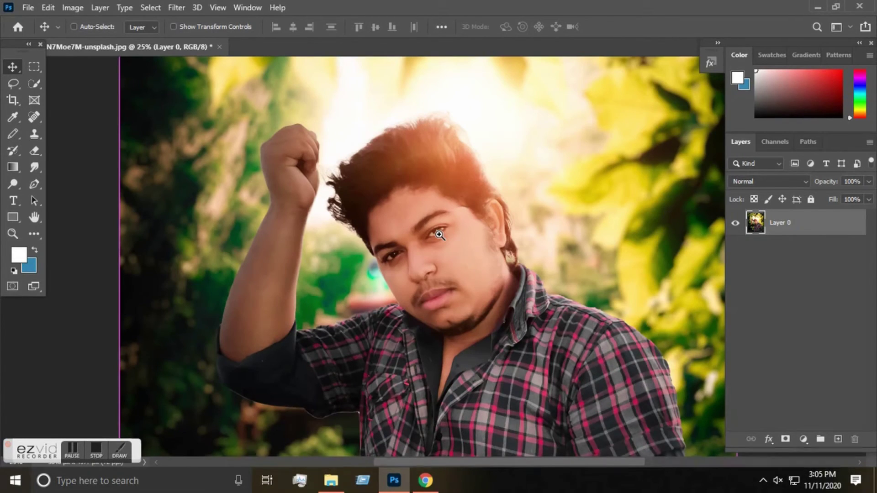
pyautogui.keyDown('ctrl'); pyautogui.click(440, 235); pyautogui.keyUp('ctrl')
pyautogui.keyDown('ctrl'); pyautogui.click(439, 235); pyautogui.keyUp('ctrl')
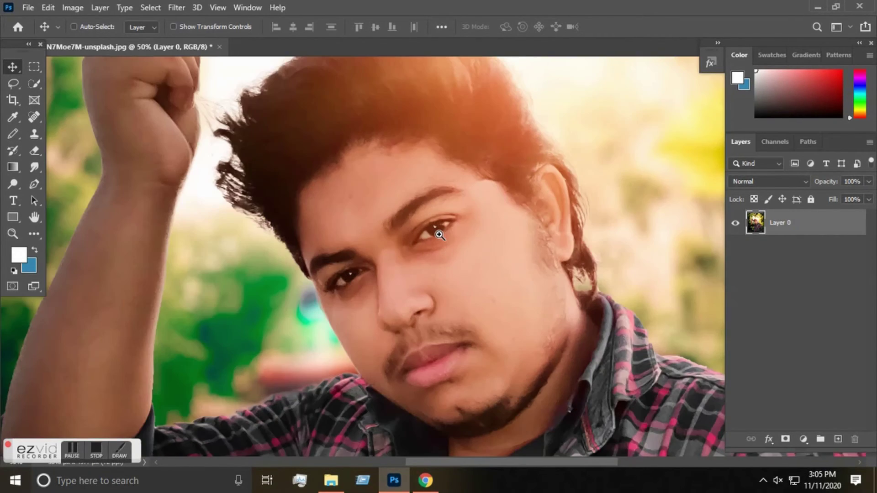
pyautogui.keyDown('ctrl'); pyautogui.click(443, 245); pyautogui.keyUp('ctrl')
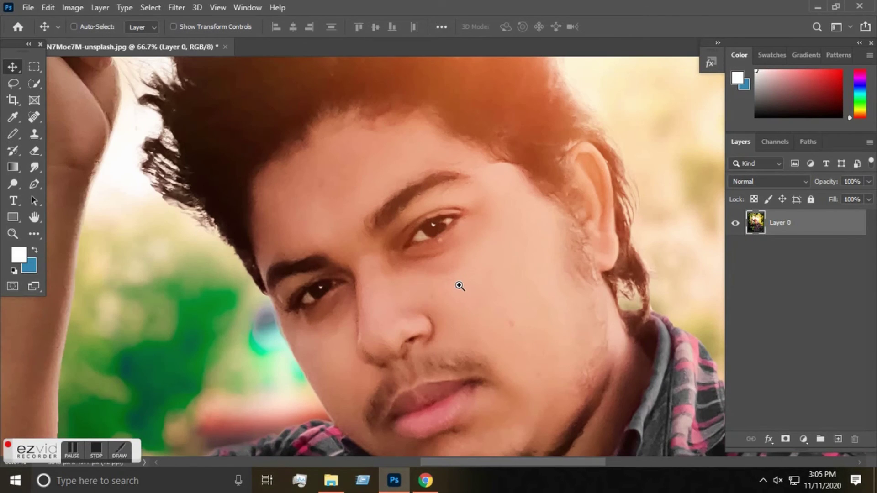
pyautogui.keyDown('alt'); pyautogui.click(438, 290); pyautogui.keyUp('alt')
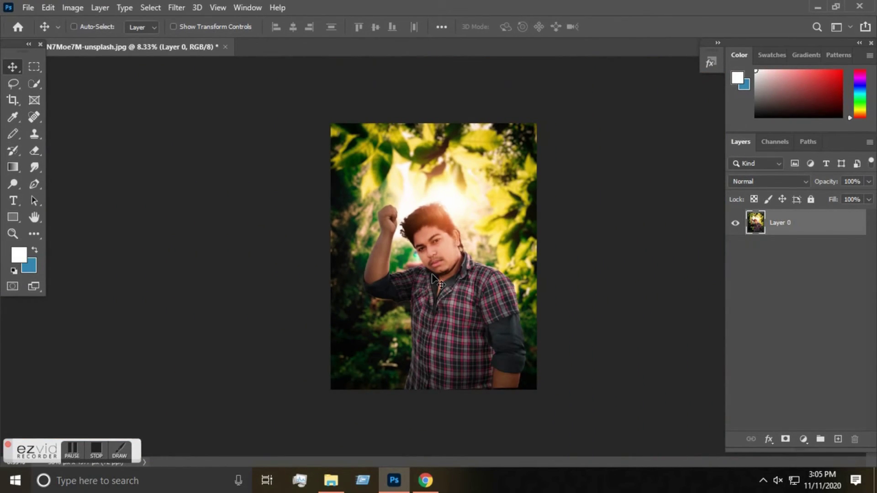
pyautogui.keyDown('alt'); pyautogui.click(432, 274); pyautogui.keyUp('alt')
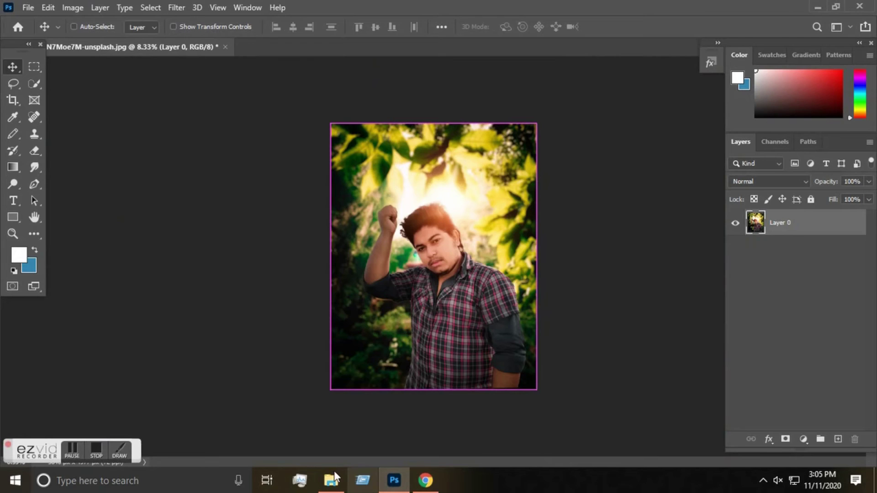
# Drag the SHADDOW image from the refreshed BG folder onto the Photoshop canvas
pyautogui.click(332, 485)
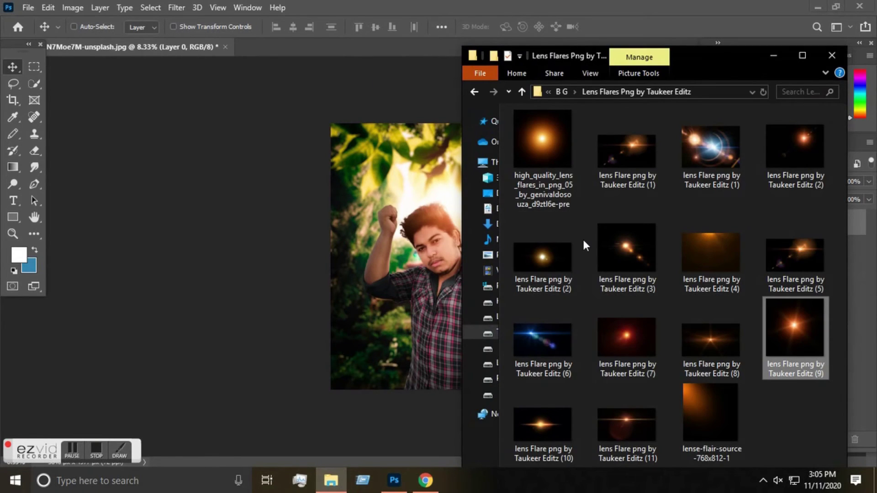
pyautogui.click(474, 93)
pyautogui.scroll(-8, 699, 402)
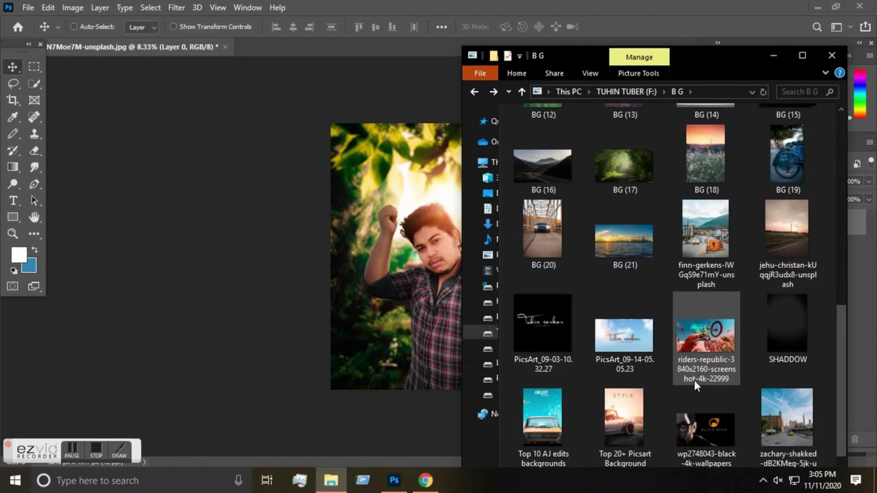
pyautogui.scroll(-3, 695, 380)
pyautogui.rightClick(739, 437)
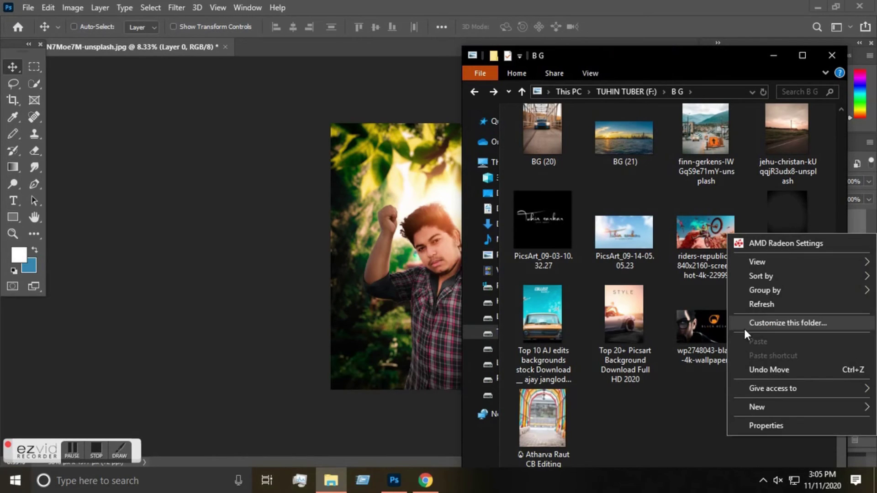
pyautogui.click(763, 306)
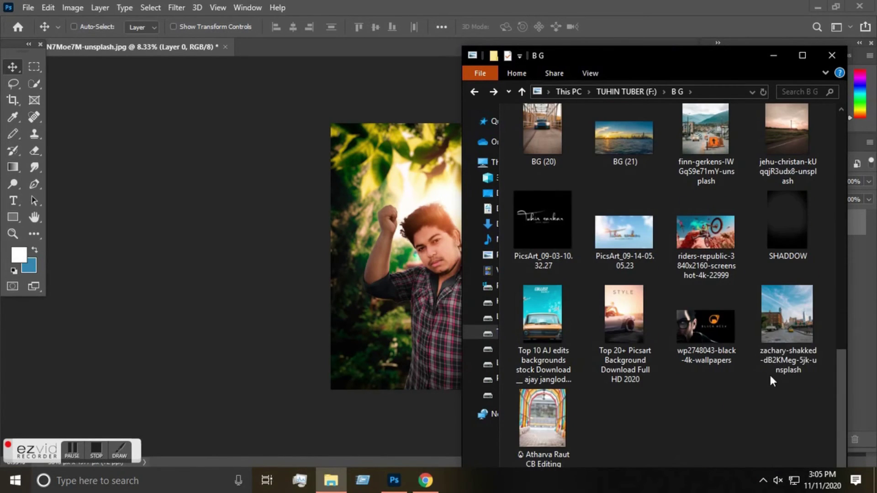
pyautogui.moveTo(770, 373)
pyautogui.mouseDown()
pyautogui.moveTo(414, 262)
pyautogui.moveTo(459, 279)
pyautogui.moveTo(578, 437)
pyautogui.moveTo(559, 440)
pyautogui.mouseUp()
# Commit the SHADDOW layer at about 666%, shifted down, then zoom in to check and zoom back out
pyautogui.moveTo(458, 344); pyautogui.dragTo(457, 351)
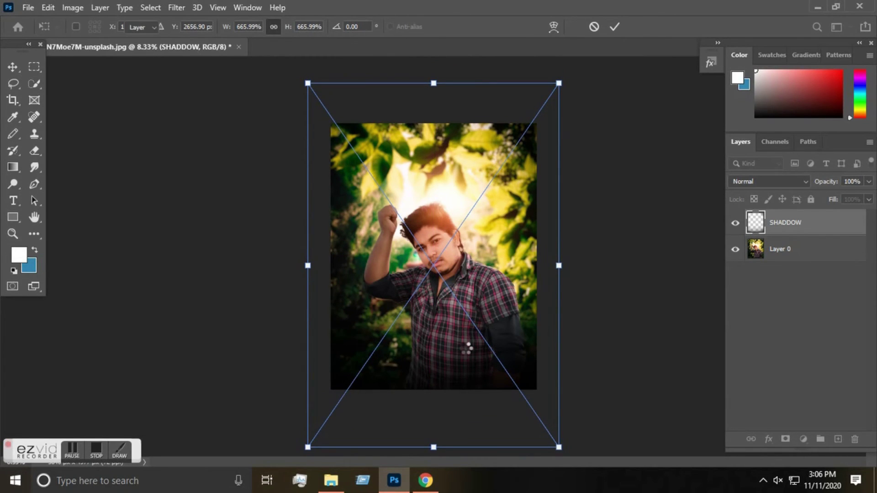
pyautogui.press('Return')
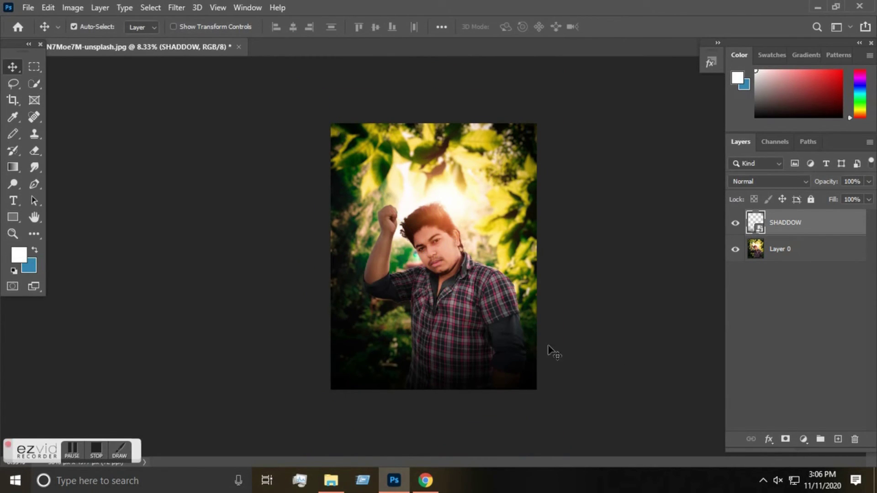
pyautogui.keyDown('ctrl'); pyautogui.click(493, 260); pyautogui.keyUp('ctrl')
pyautogui.keyDown('ctrl'); pyautogui.click(494, 260); pyautogui.keyUp('ctrl')
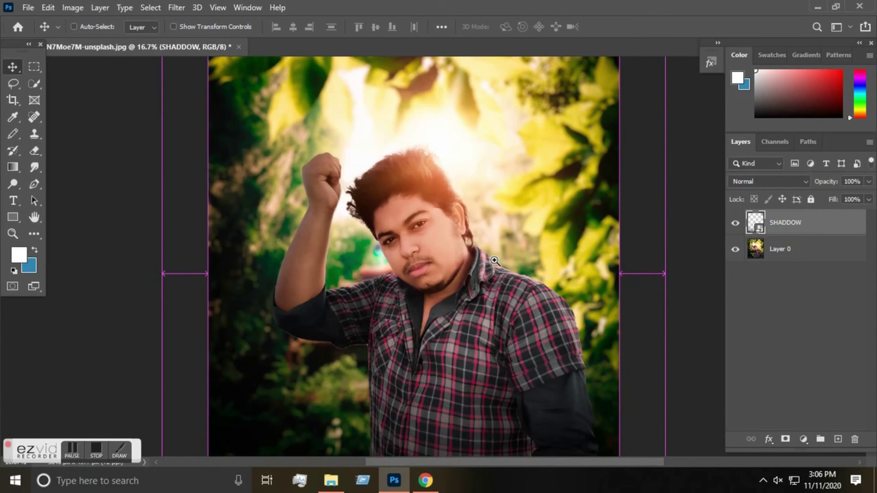
pyautogui.keyDown('ctrl'); pyautogui.click(494, 261); pyautogui.keyUp('ctrl')
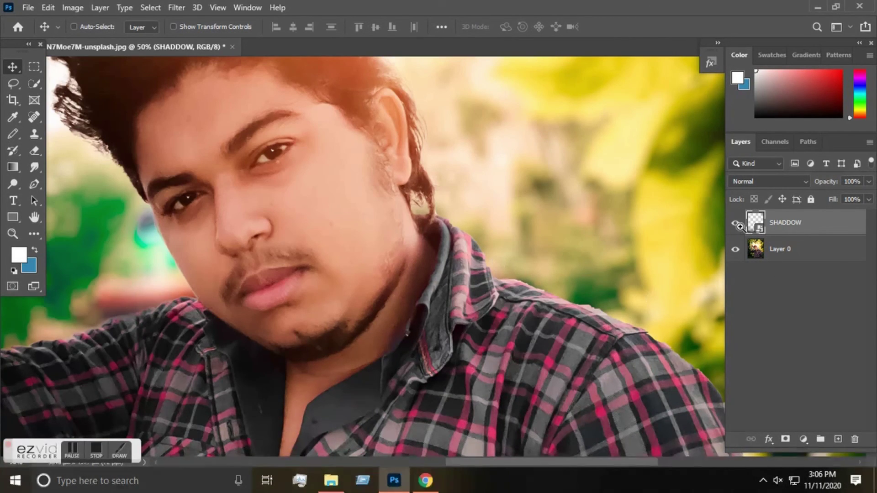
pyautogui.moveTo(298, 217); pyautogui.dragTo(511, 254)
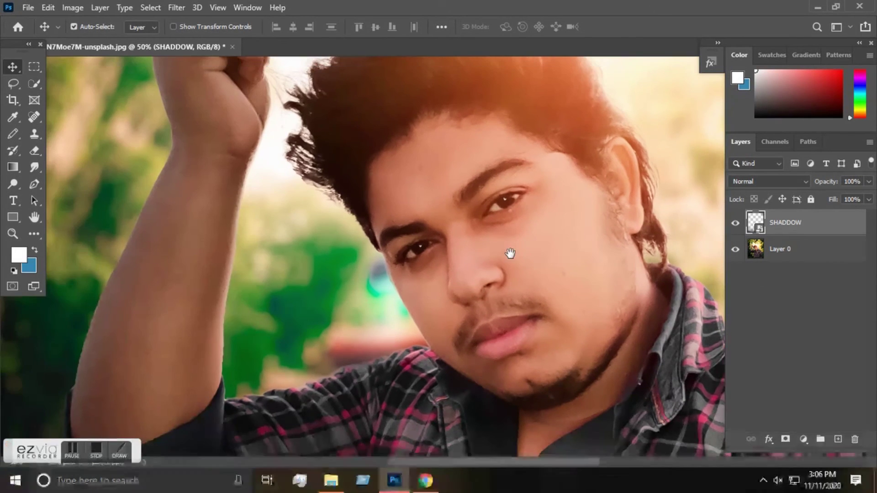
pyautogui.keyDown('ctrl'); pyautogui.keyDown('alt'); pyautogui.click(448, 234); pyautogui.keyUp('alt'); pyautogui.keyUp('ctrl')
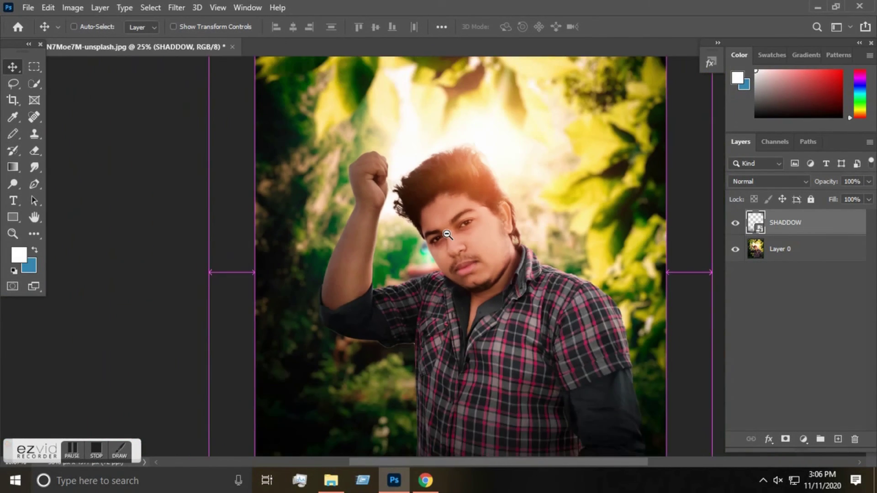
pyautogui.keyDown('ctrl'); pyautogui.keyDown('alt'); pyautogui.click(447, 234); pyautogui.keyUp('alt'); pyautogui.keyUp('ctrl')
pyautogui.click(605, 297)
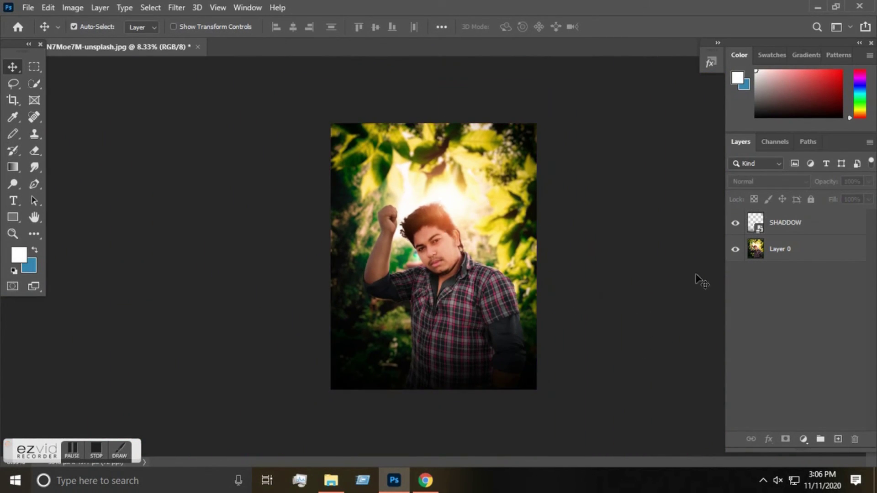
pyautogui.click(737, 251)
# Stop the screen recording, leaving the thank-you-for-watching card on screen
pyautogui.click(96, 451)
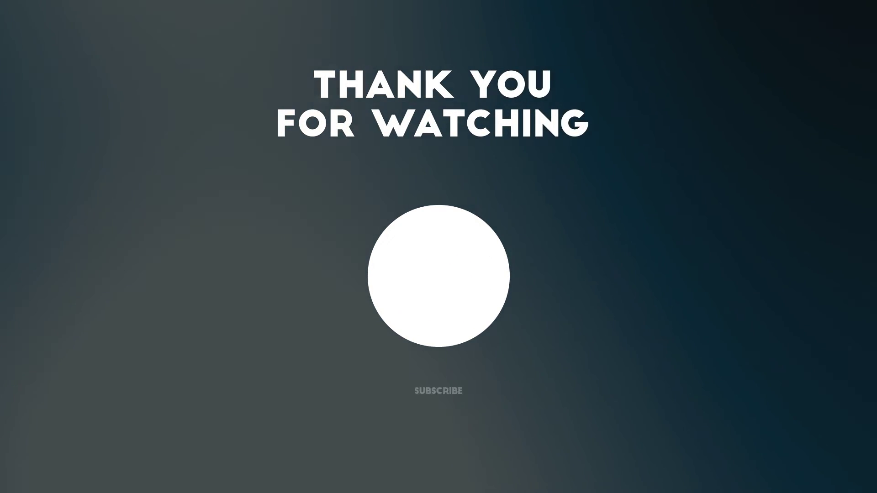